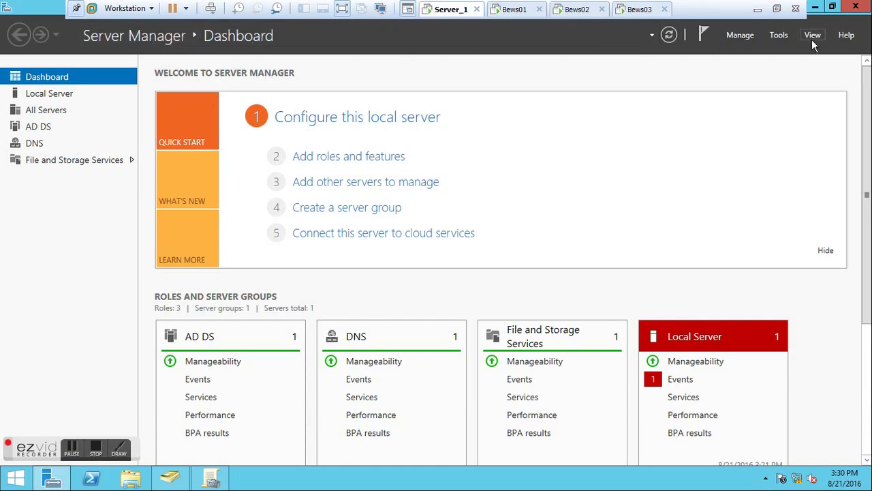
Step: Switch to Active Directory Users and Computers and examine the computers in the Windows 10 and Windows 7 units of Domain Computers
left_click(780, 37)
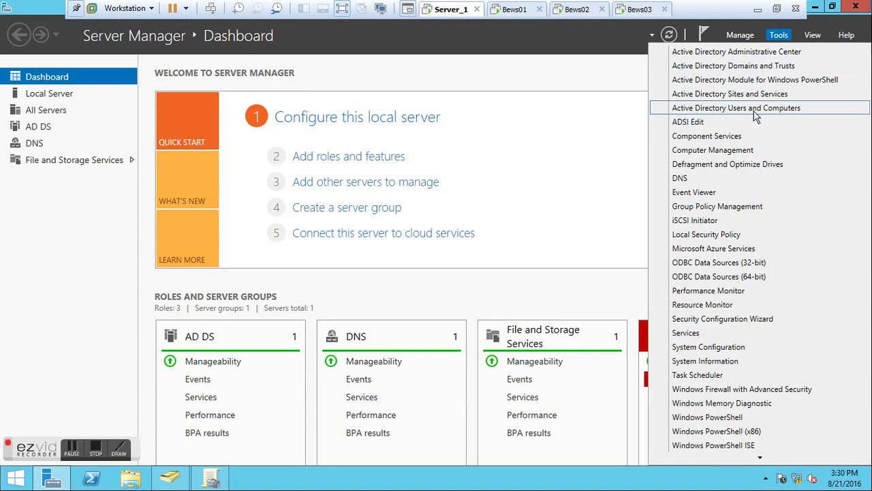
left_click(173, 481)
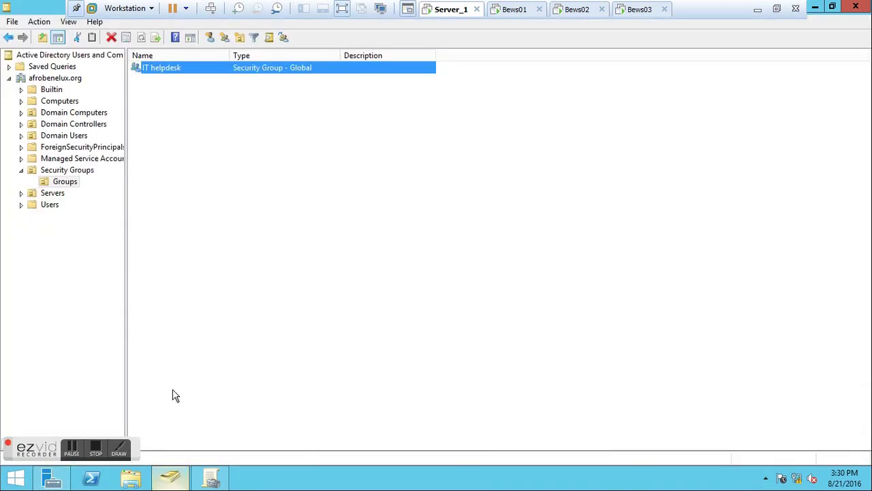
left_click(21, 170)
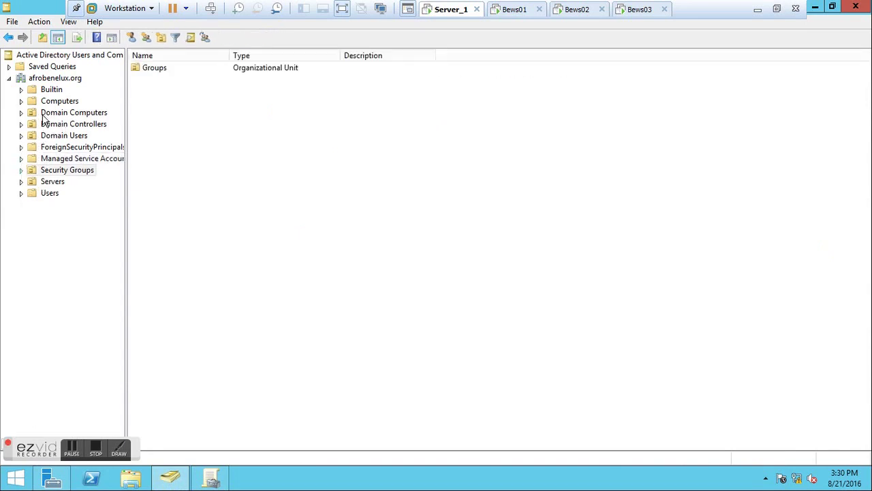
left_click(21, 113)
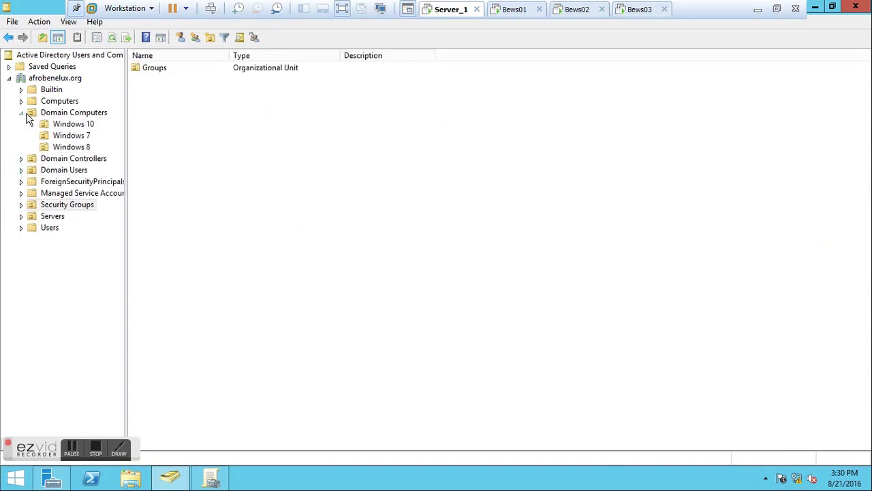
left_click(84, 115)
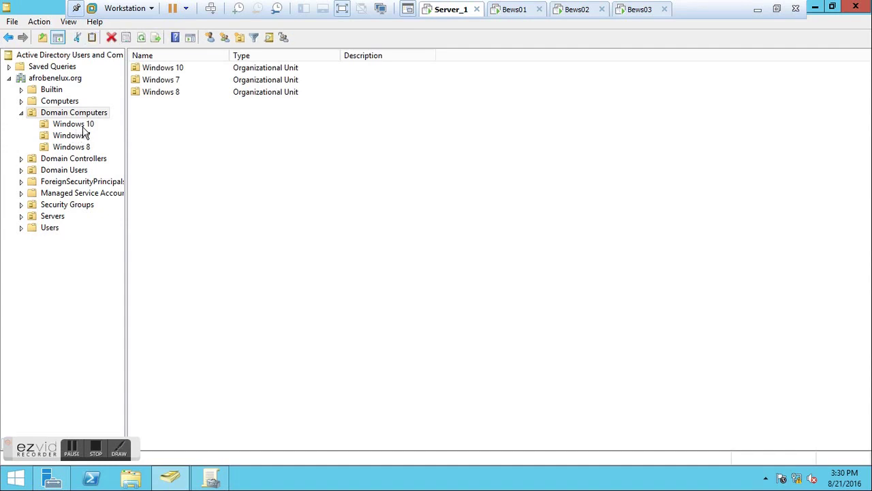
left_click(101, 126)
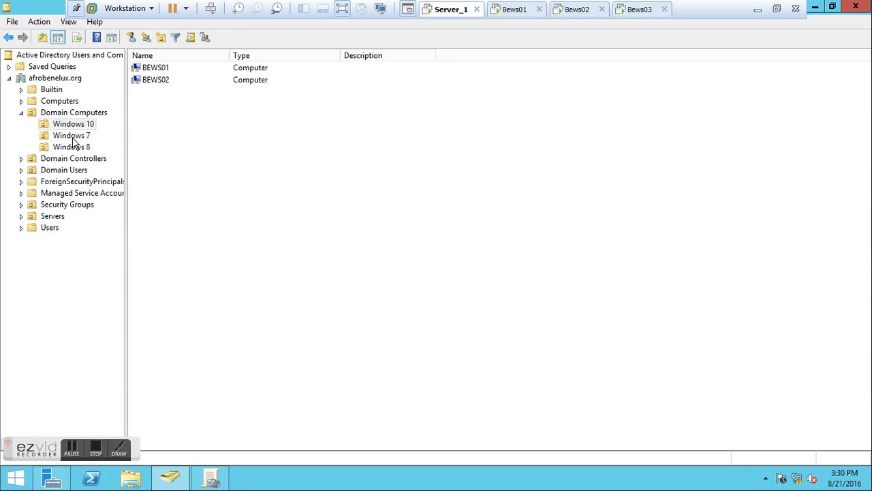
left_click(72, 135)
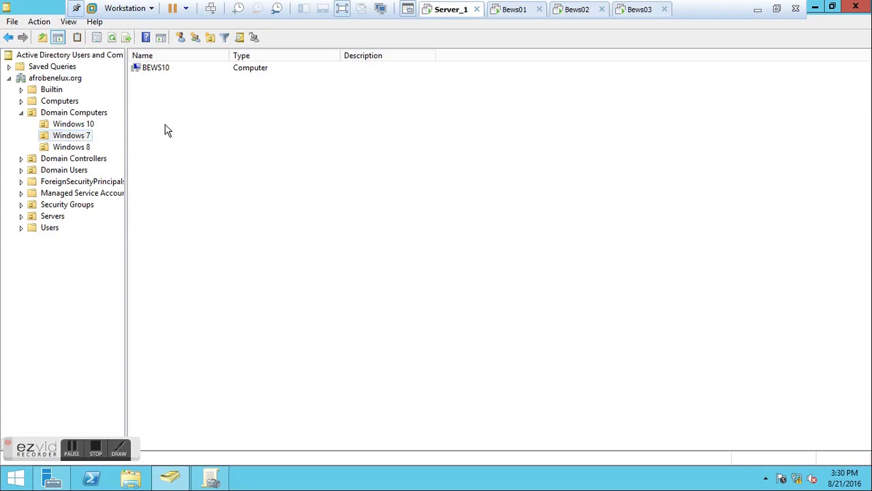
left_click(92, 125)
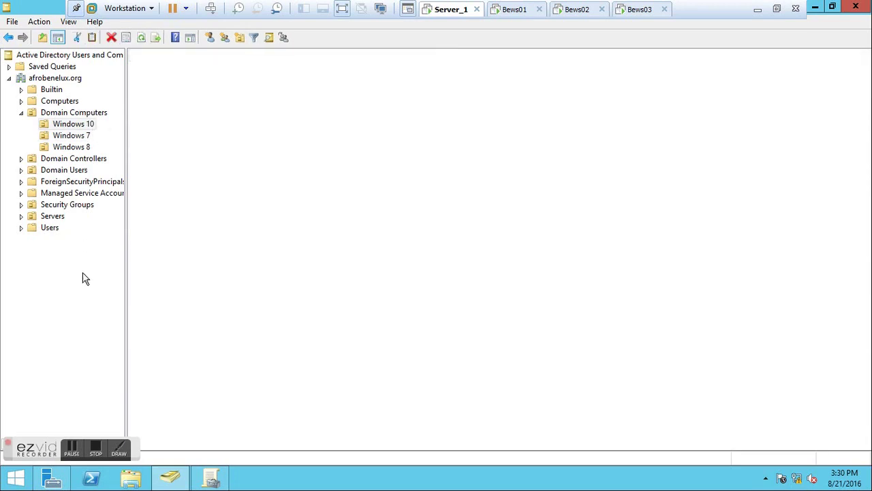
Step: Review the members of the IT helpdesk group in the Groups unit under Security Groups, widening the member name column
left_click(22, 204)
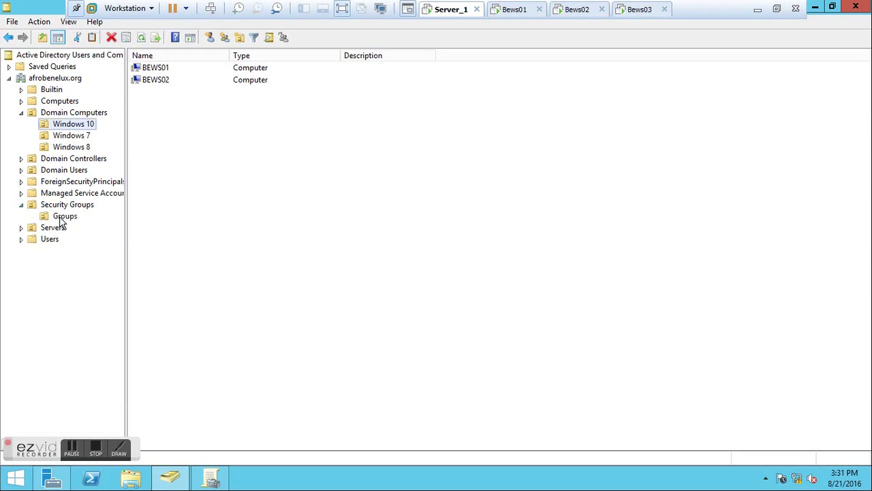
left_click(60, 218)
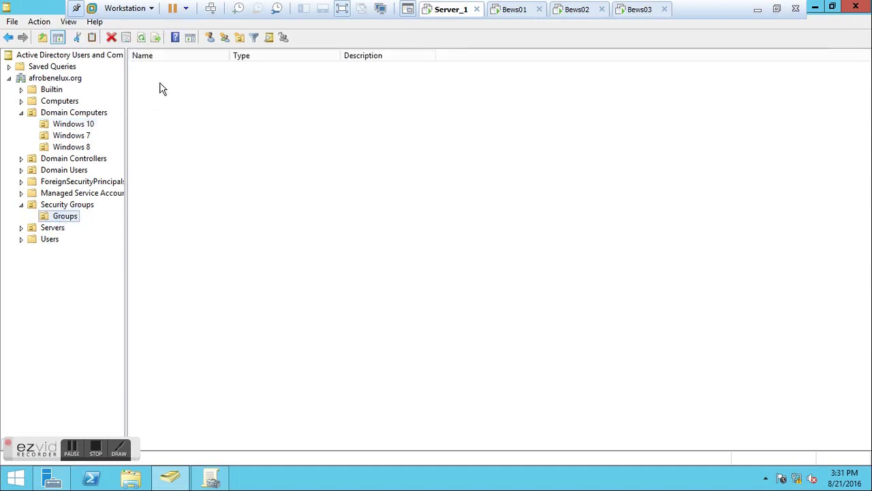
left_click(167, 72)
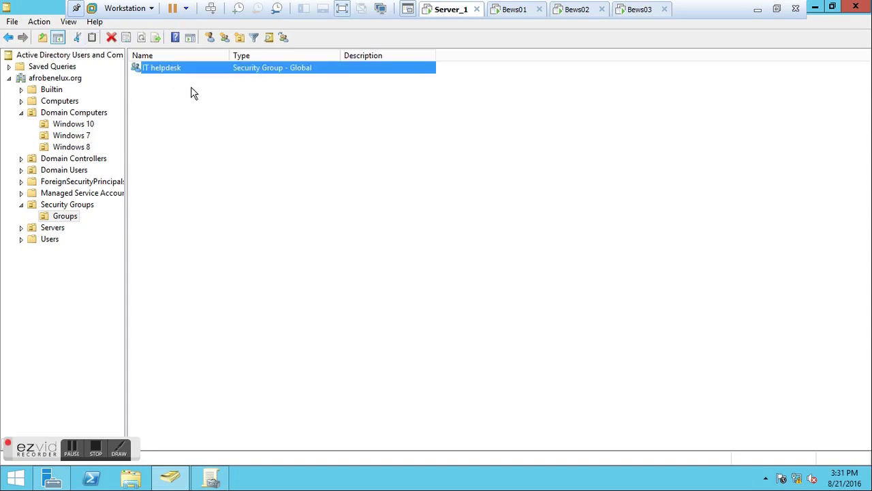
key("Return")
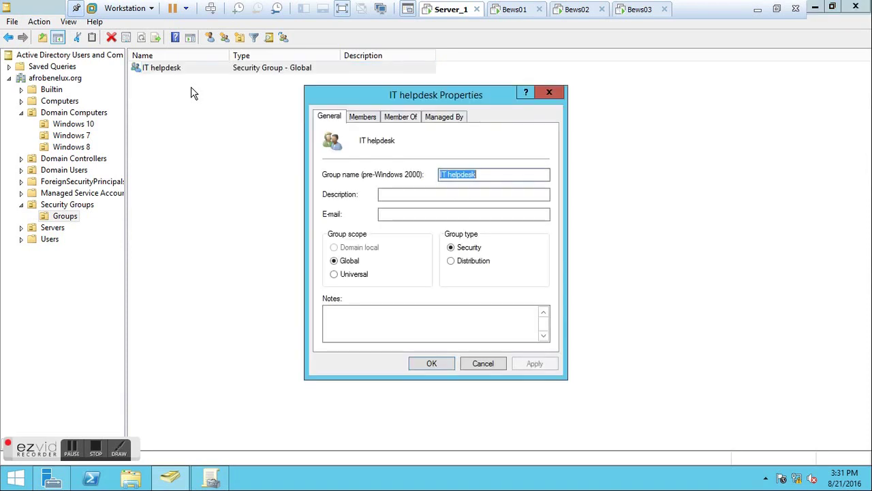
left_click(361, 119)
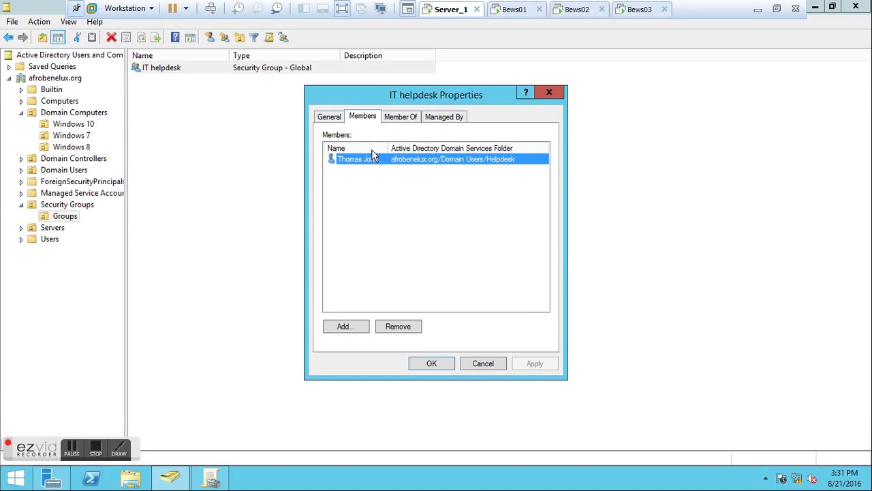
left_click_drag(389, 147, 403, 148)
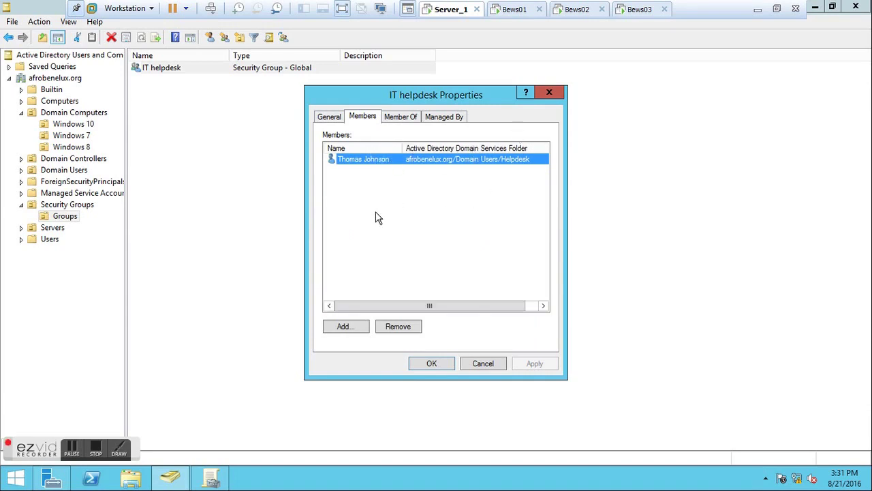
left_click(430, 365)
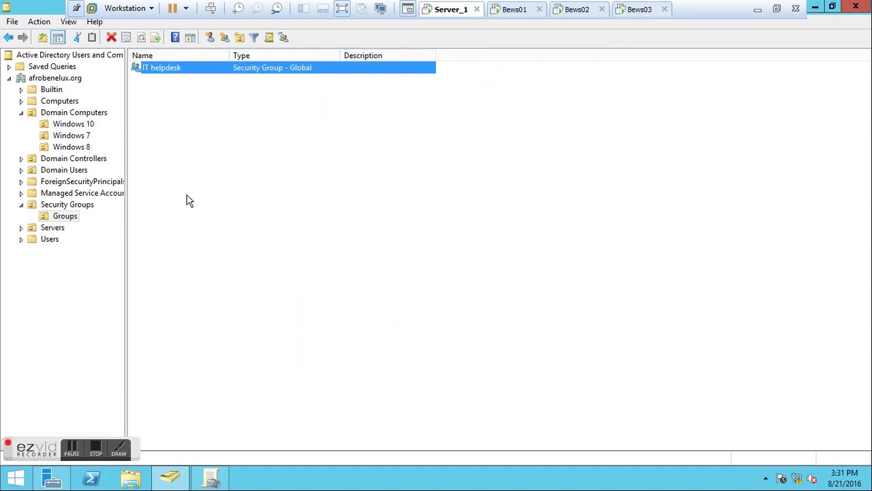
Step: Examine the accounts in the Administrator, Helpdesk and users units under Domain Users
left_click(21, 170)
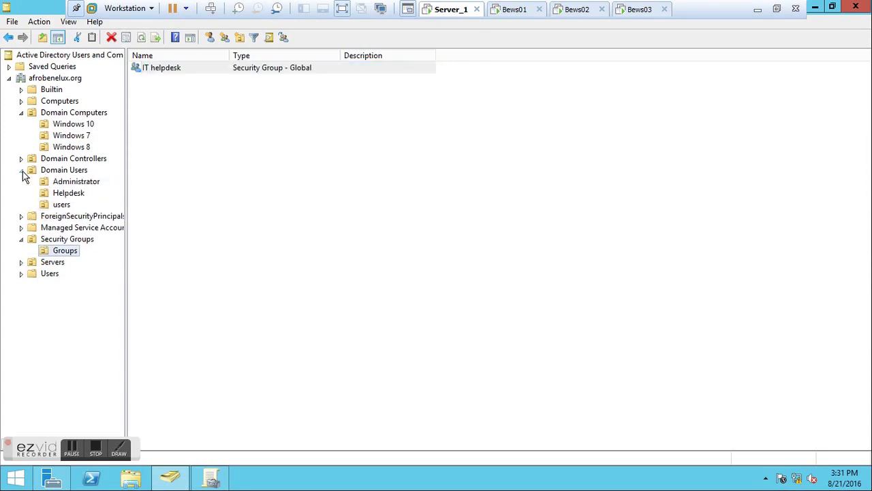
left_click(75, 182)
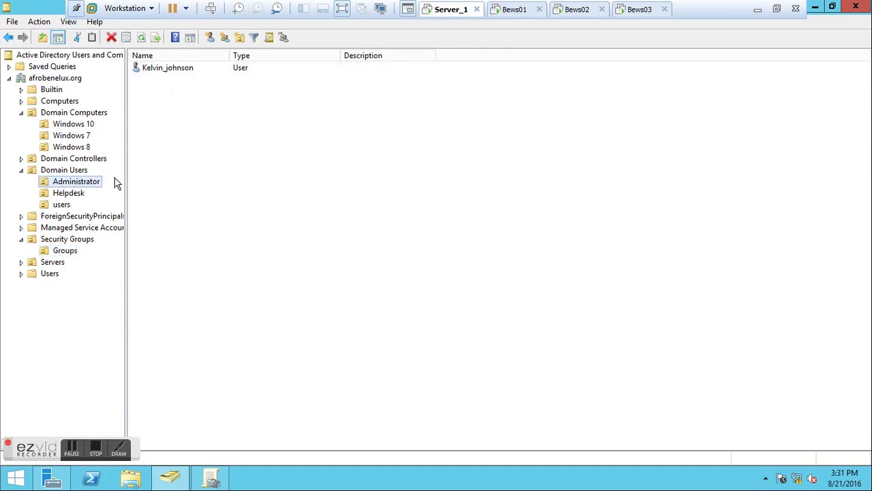
left_click(72, 194)
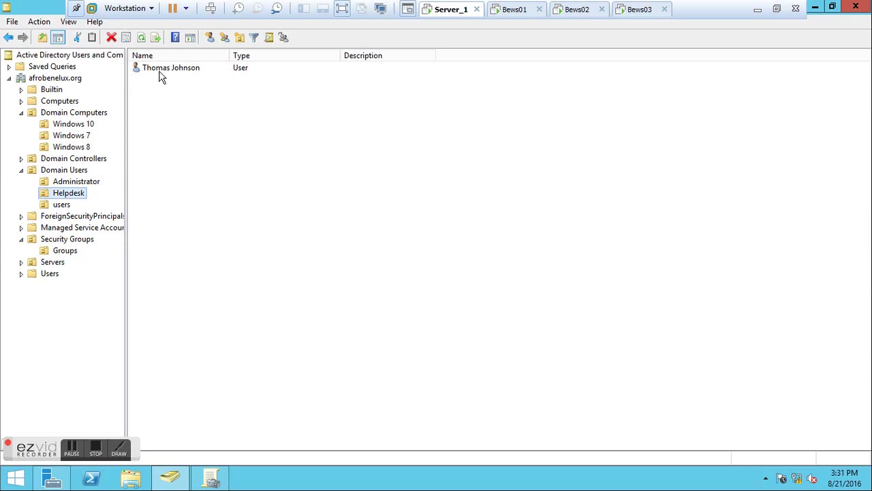
left_click(59, 208)
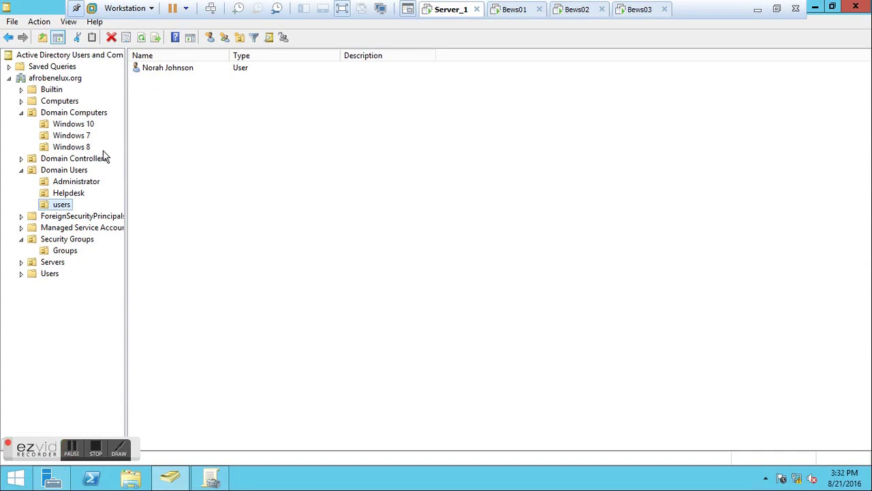
Step: Switch to Group Policy Management and create a GPO named "Configure Unsolicited Remote Assistance" linked to the Domain Computers unit
left_click(51, 477)
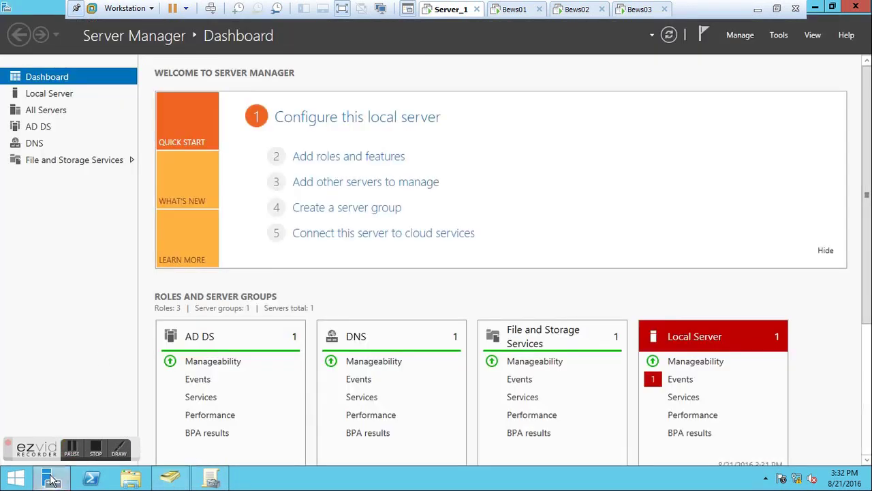
left_click(779, 35)
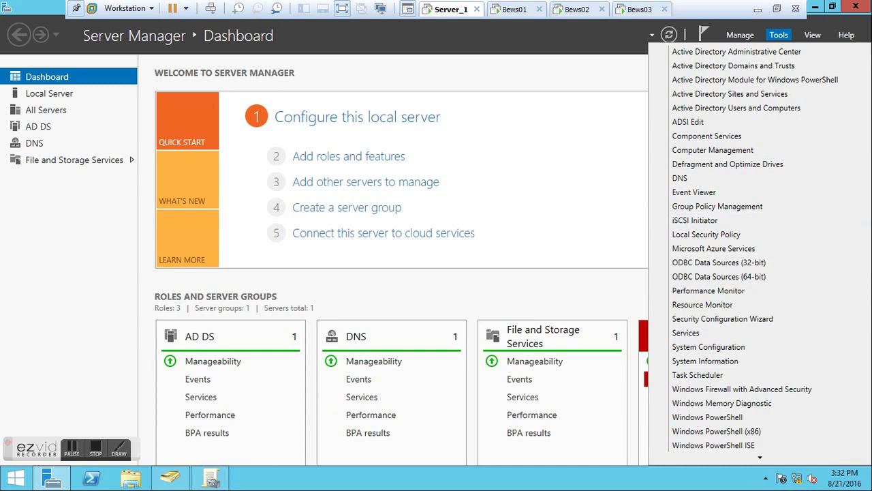
left_click(211, 477)
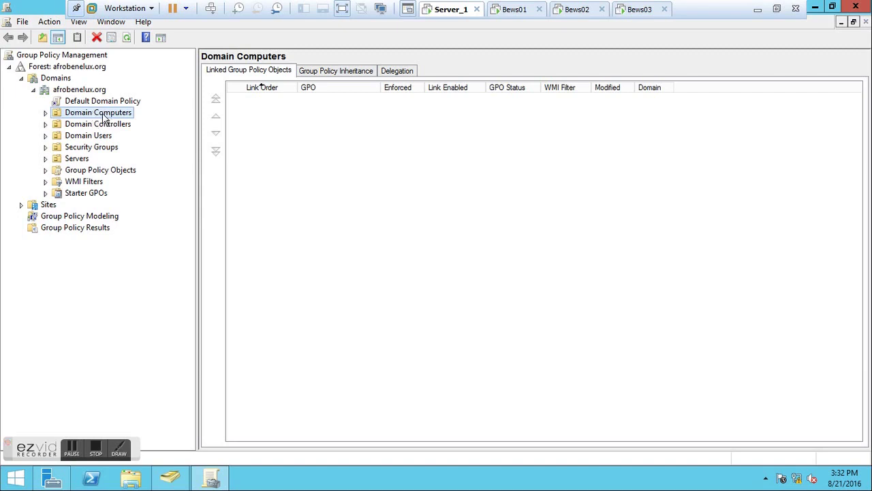
left_click(46, 114)
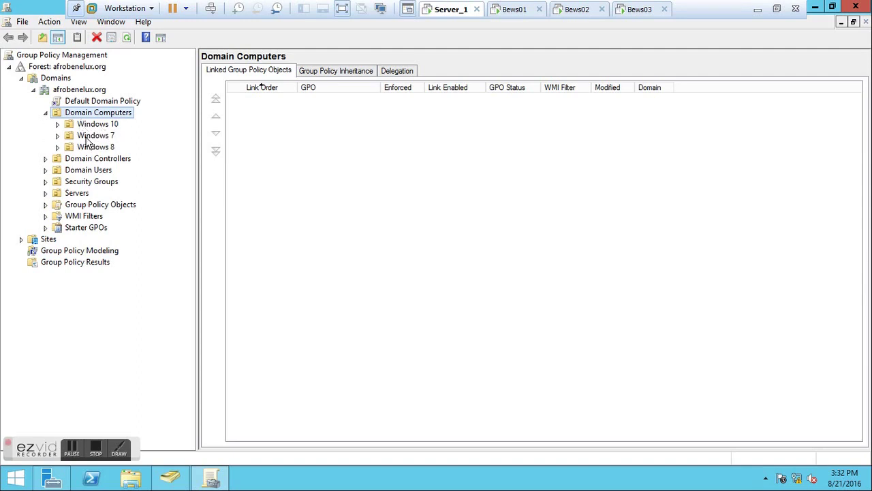
right_click(112, 113)
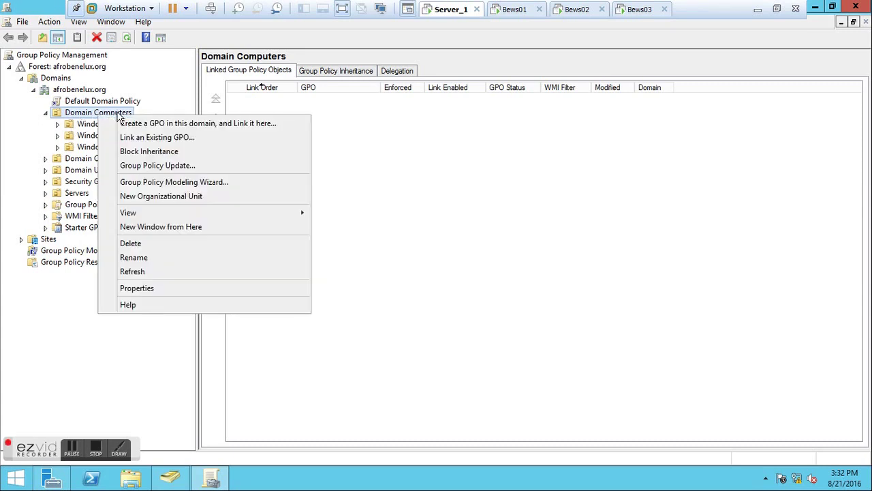
left_click(234, 126)
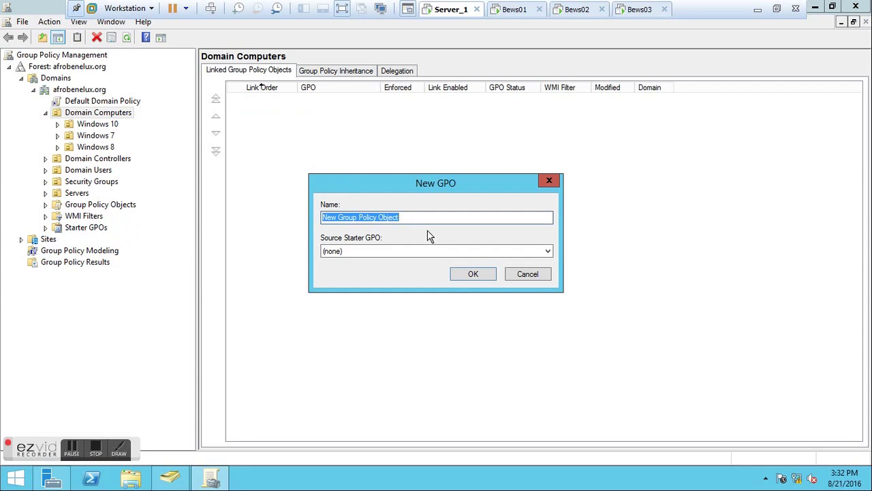
type("Configure Unsolicite")
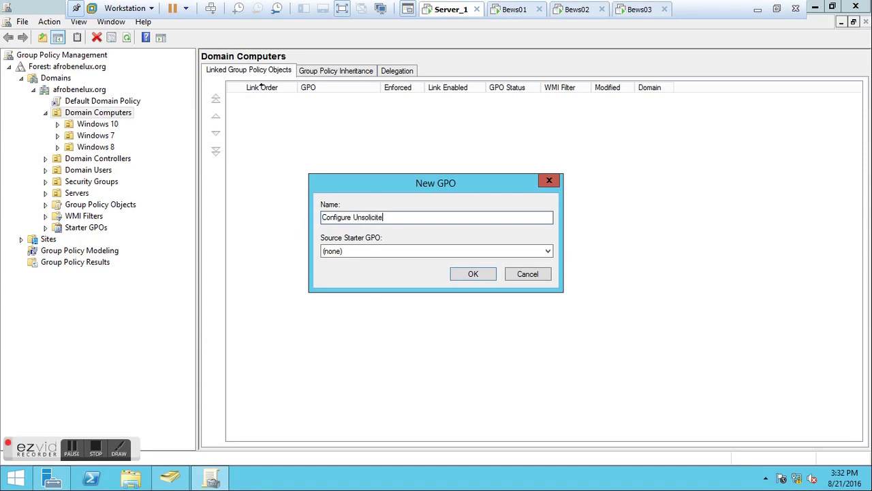
type("Remote Assistance")
left_click(462, 276)
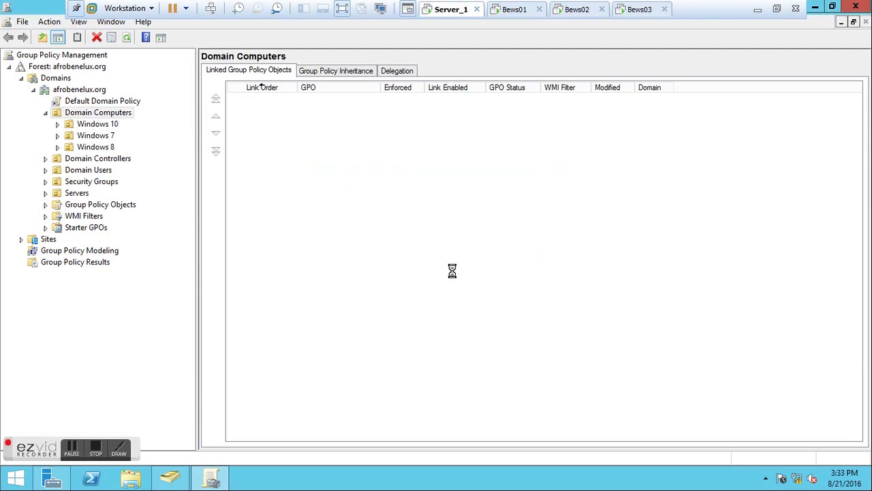
Step: Open the Configure Unsolicited Remote Assistance GPO under Domain Computers for editing
left_click(96, 127)
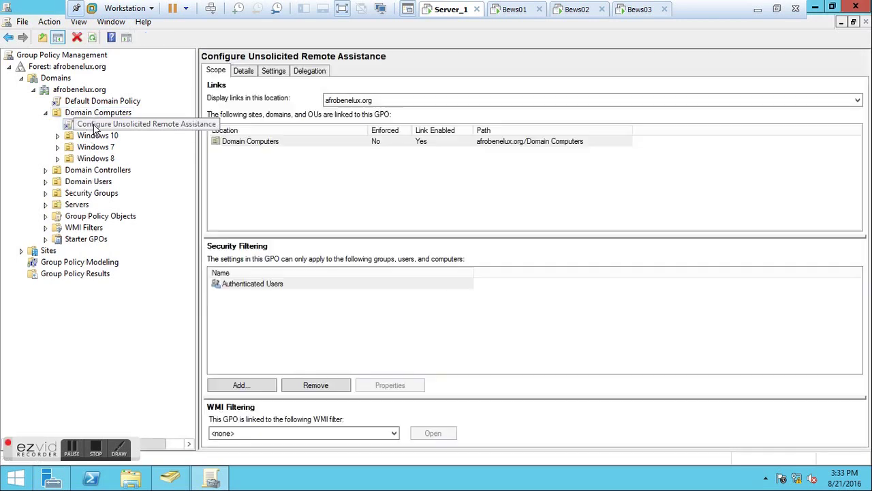
right_click(99, 125)
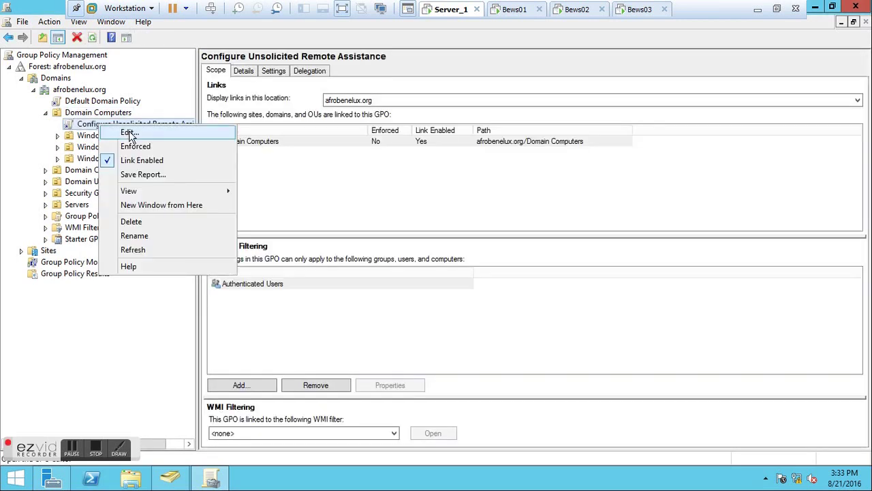
left_click(128, 133)
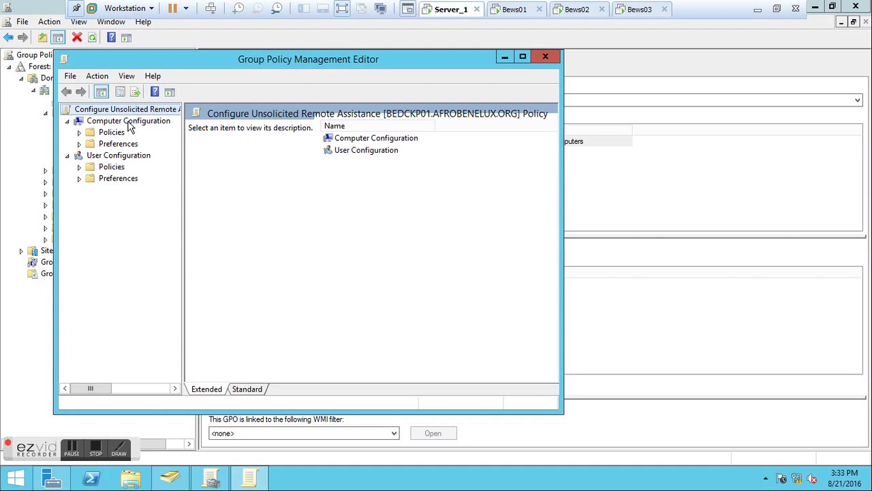
Step: Maximize the policy editor and show the Remote Assistance settings under Computer Configuration, Policies, Administrative Templates, System in the standard view
left_click(129, 123)
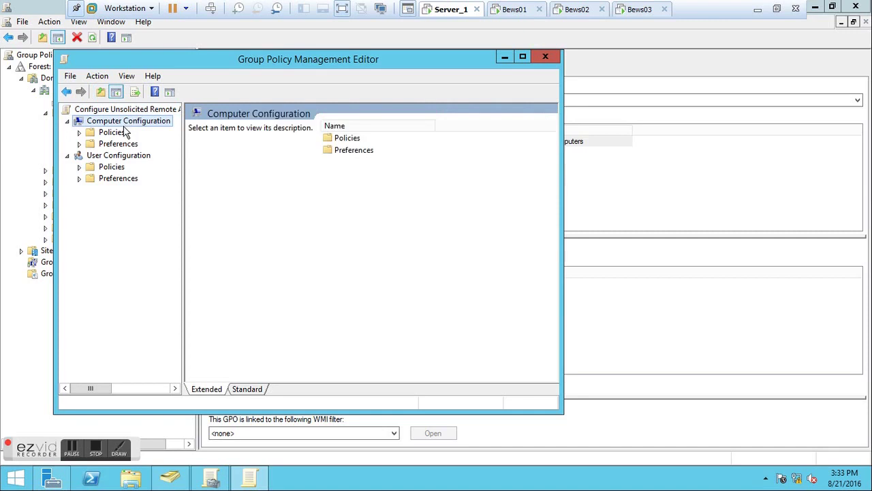
left_click(79, 133)
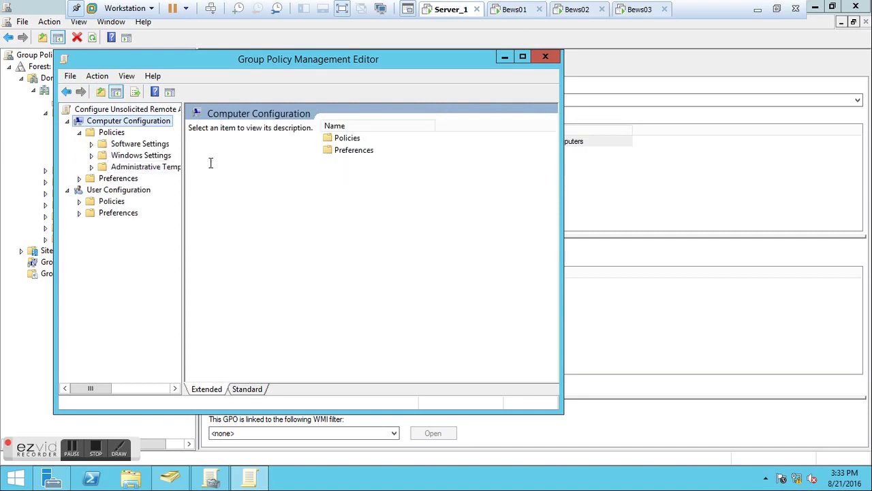
left_click(522, 58)
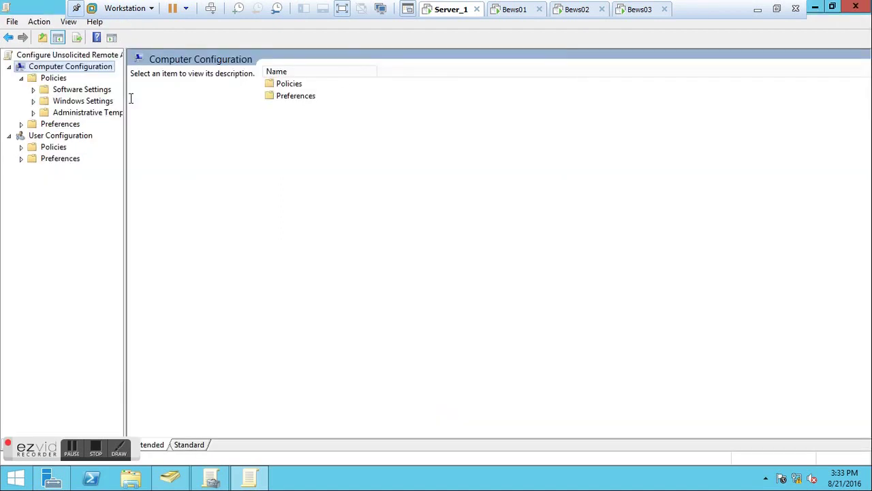
left_click_drag(123, 102, 191, 102)
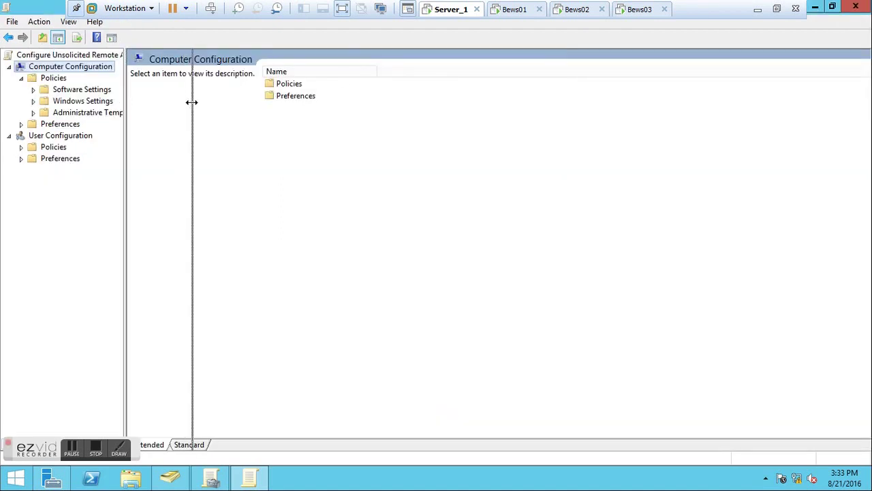
left_click(33, 112)
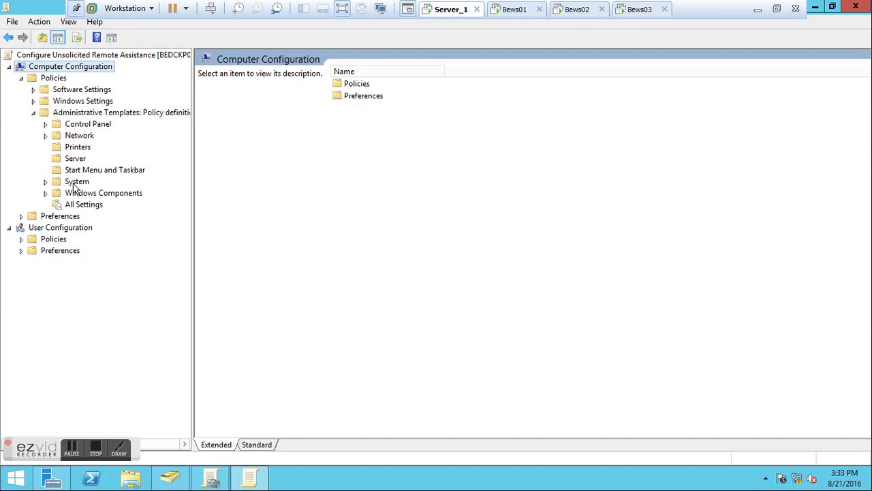
left_click(45, 182)
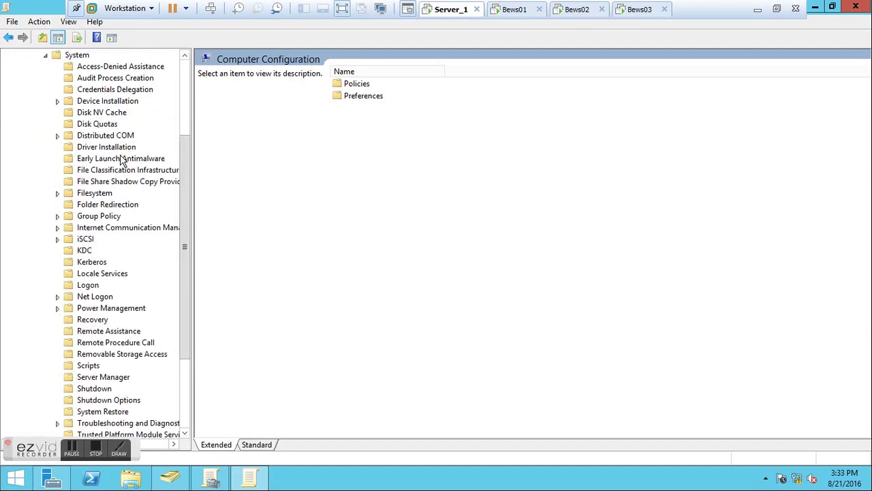
scroll(121, 164, "down", 3)
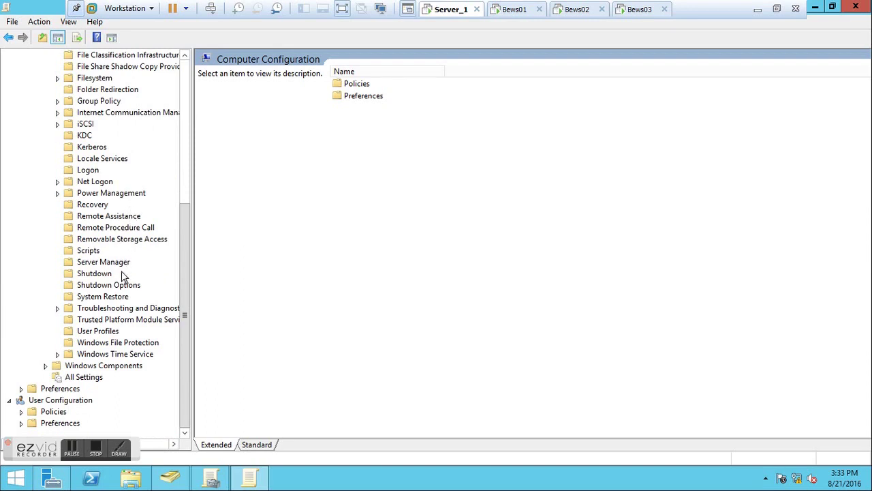
left_click(107, 216)
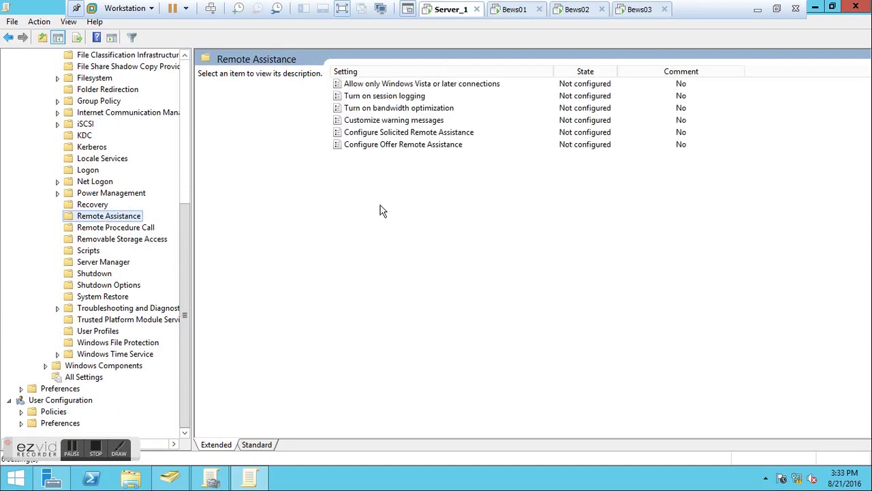
left_click(266, 445)
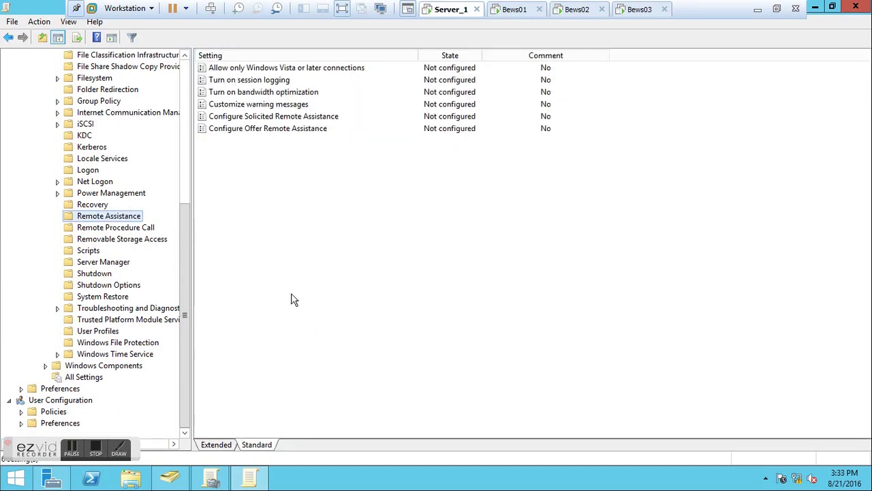
Step: Enable the Configure Offer Remote Assistance policy with the option "Allow helpers to remotely control the computer"
left_click(267, 129)
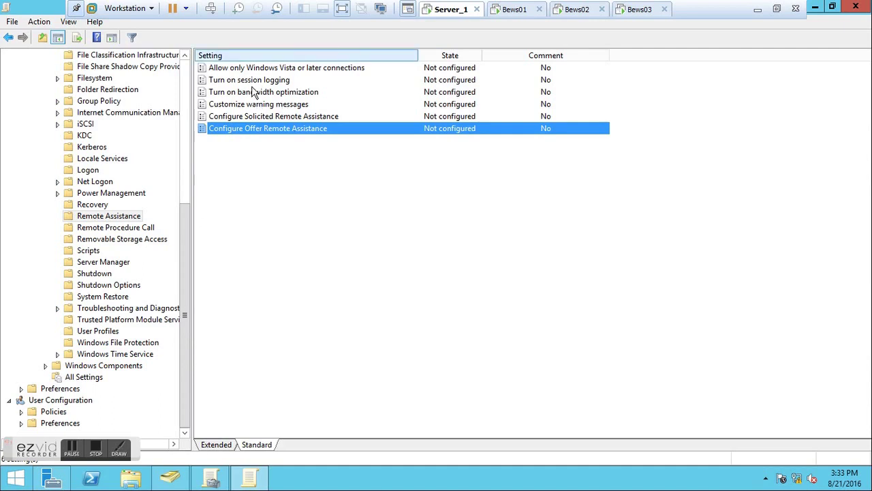
double_click(269, 130)
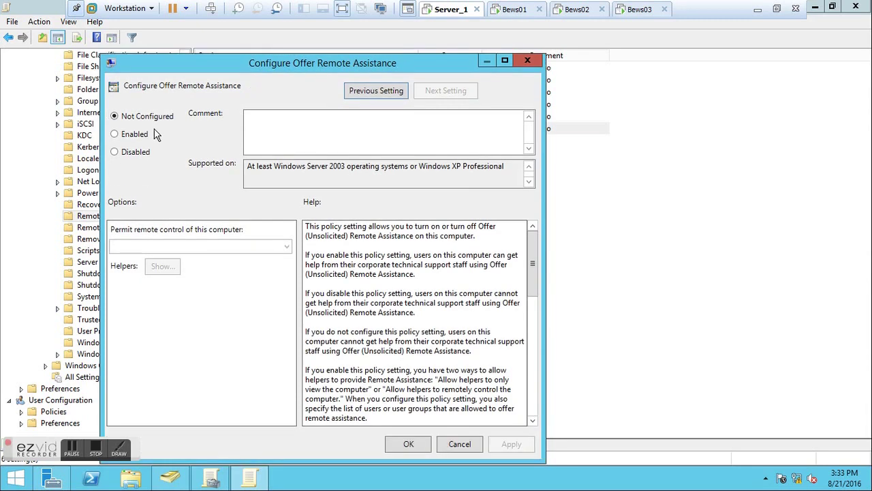
left_click(144, 135)
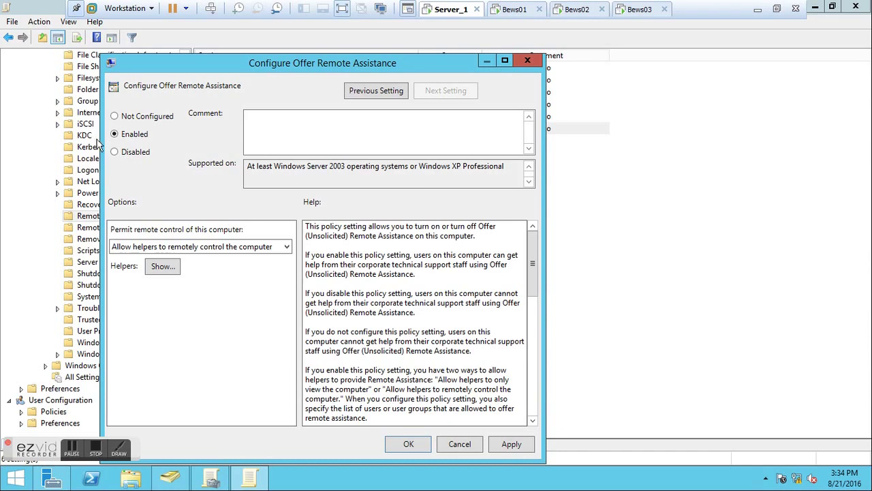
left_click(203, 247)
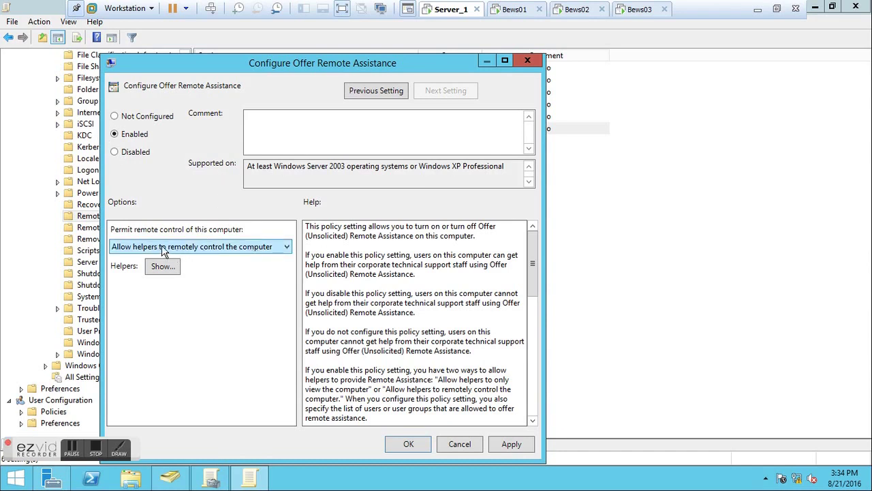
left_click(223, 248)
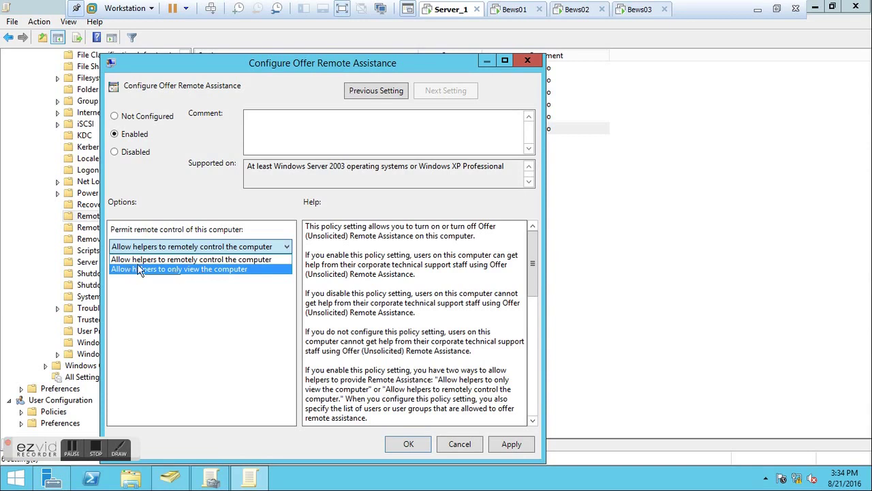
left_click(188, 261)
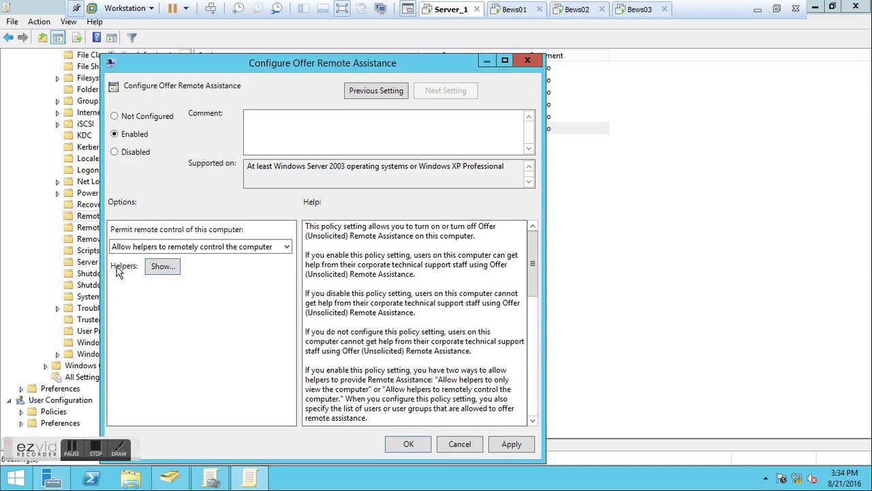
Step: Open the policy's Helpers list, and copy the IT helpdesk group's name from the Groups unit in Active Directory Users and Computers
left_click(162, 268)
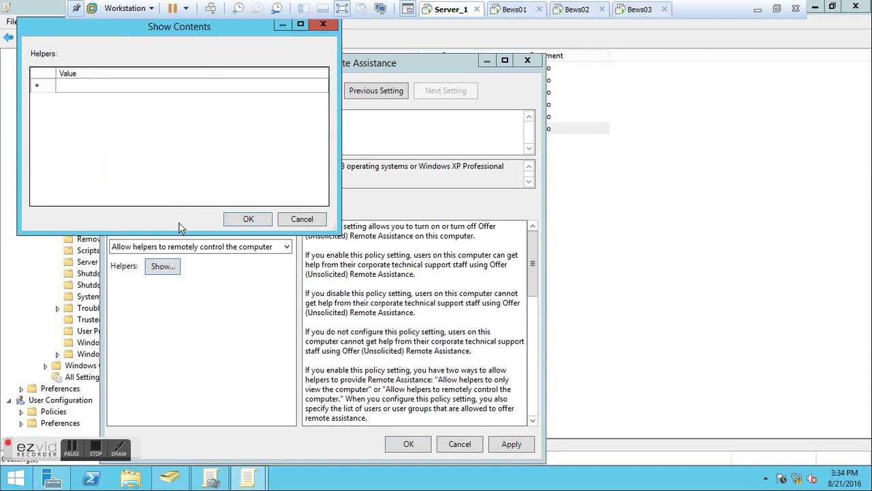
left_click(99, 86)
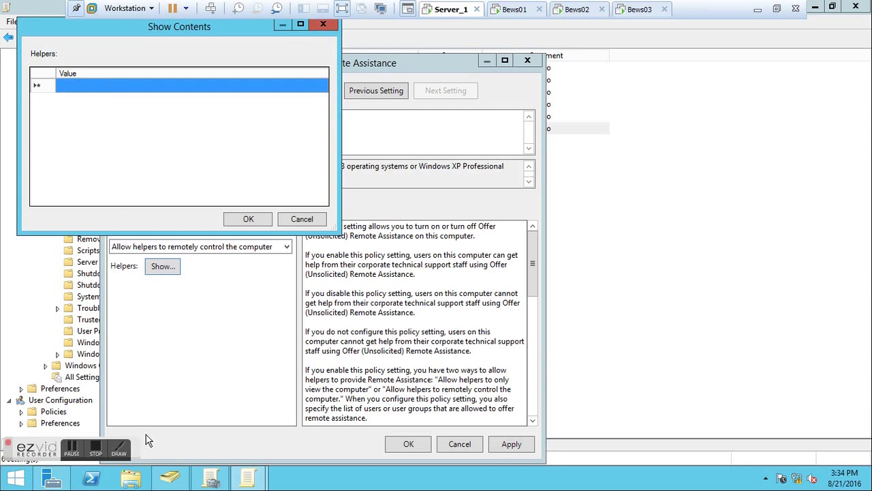
left_click(167, 480)
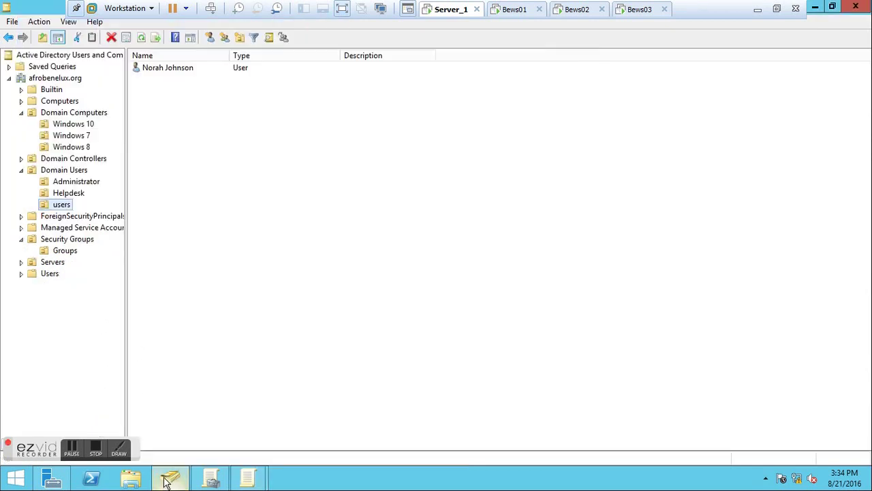
left_click(65, 250)
left_click(164, 68)
right_click(164, 70)
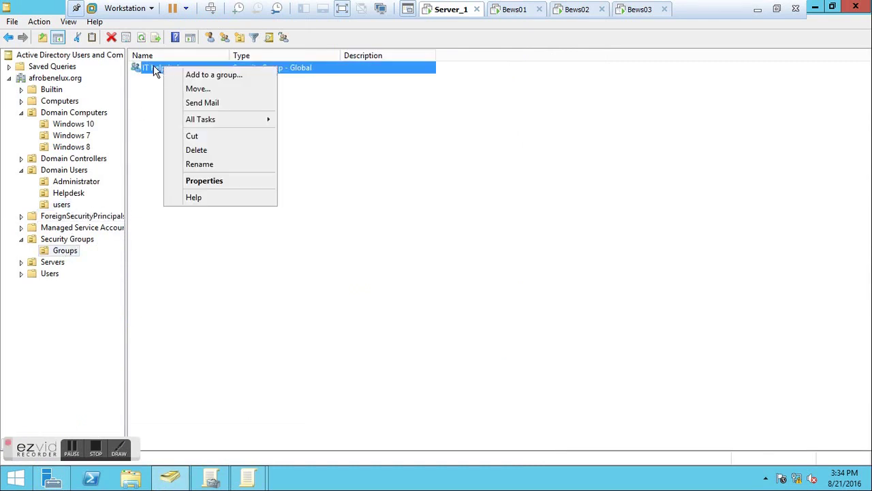
left_click(155, 70)
right_click(160, 71)
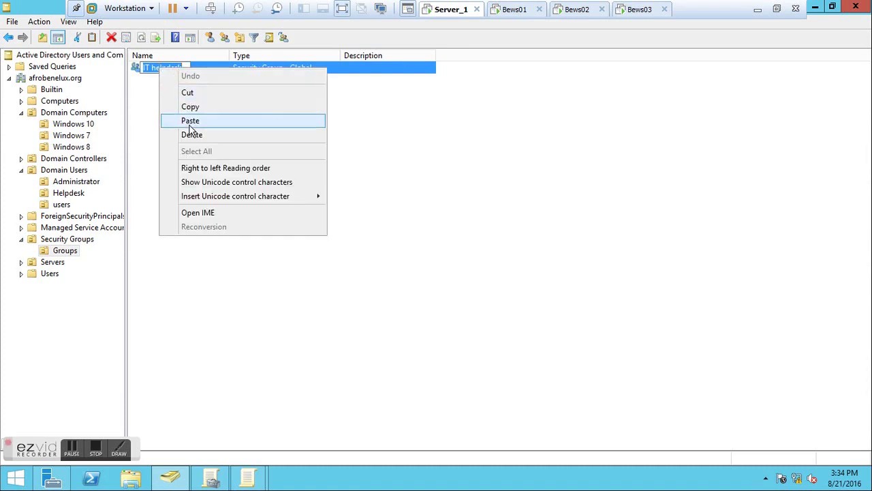
left_click(193, 109)
Step: Switch back to Group Policy Management Editor, paste IT helpdesk as a helper, and apply the Configure Offer Remote Assistance policy
left_click(248, 481)
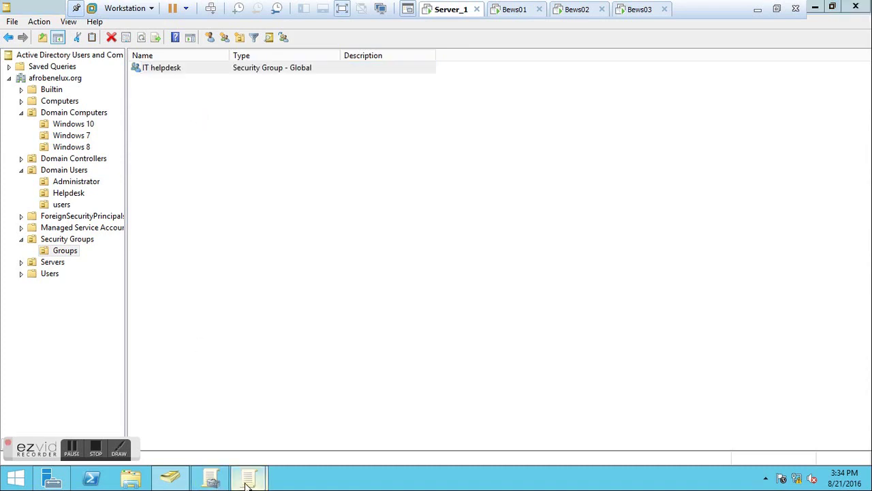
left_click(70, 85)
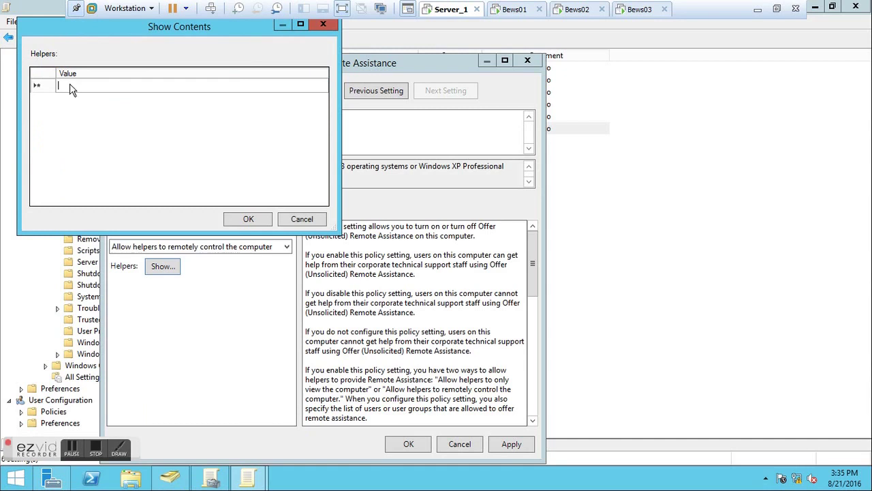
right_click(71, 84)
left_click(100, 136)
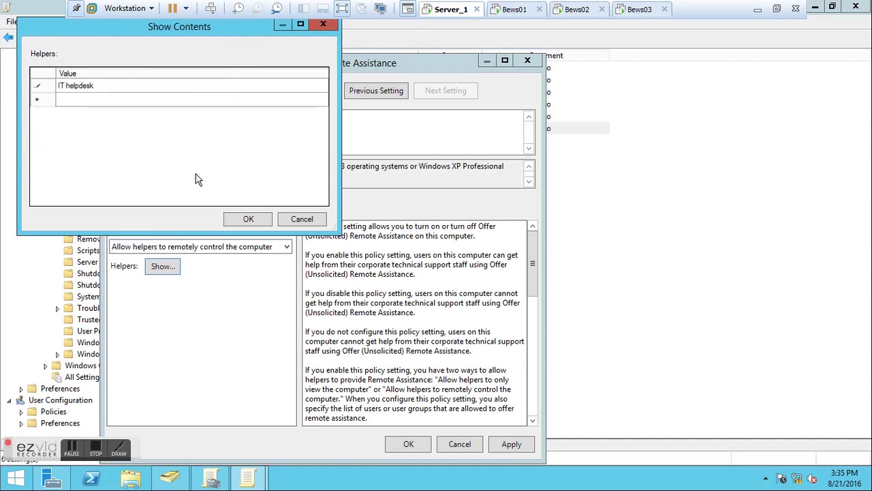
left_click(248, 218)
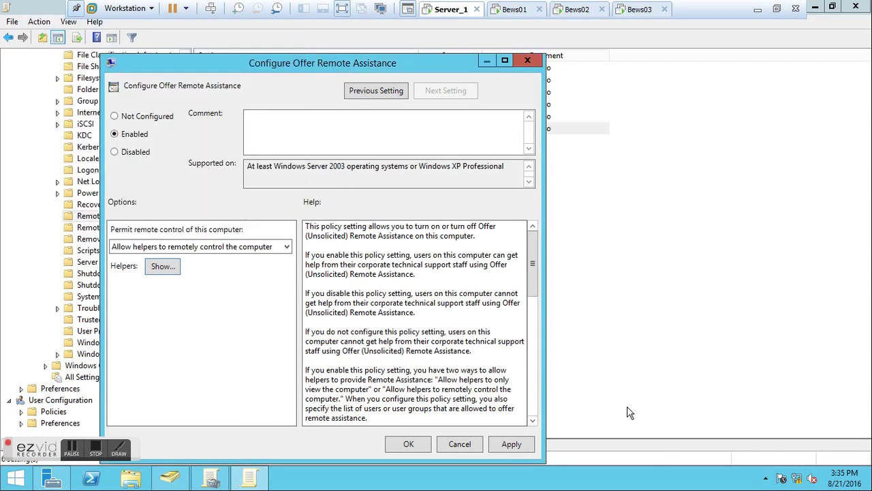
left_click(515, 448)
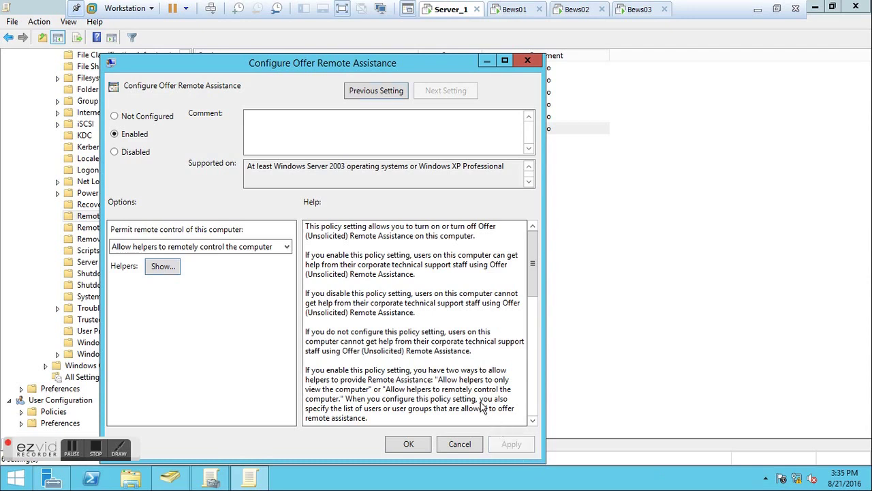
left_click(408, 446)
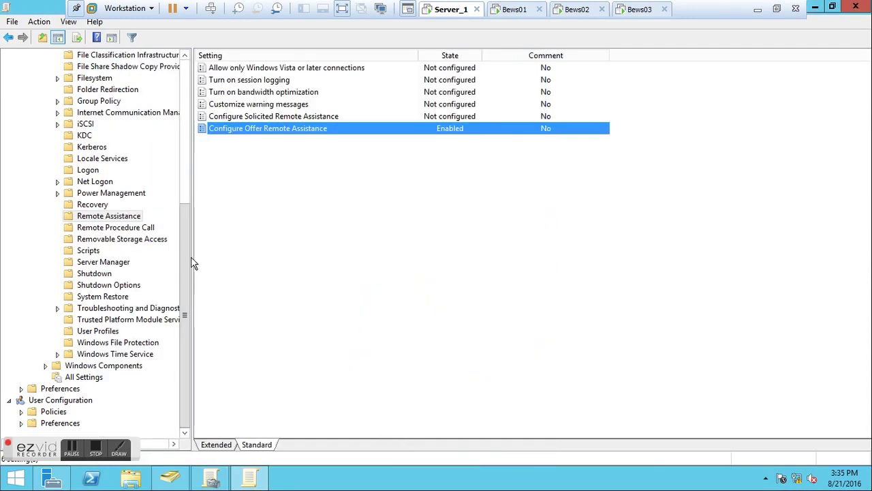
Step: Collapse Administrative Templates and open the Inbound Rules of Windows Firewall with Advanced Security under the computer's Windows Settings, Security Settings
left_click_drag(182, 248, 189, 104)
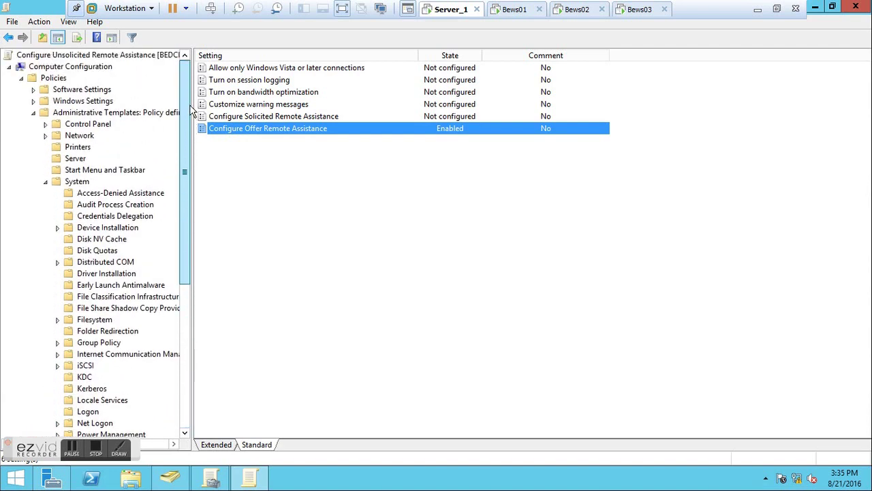
left_click(46, 182)
left_click(34, 112)
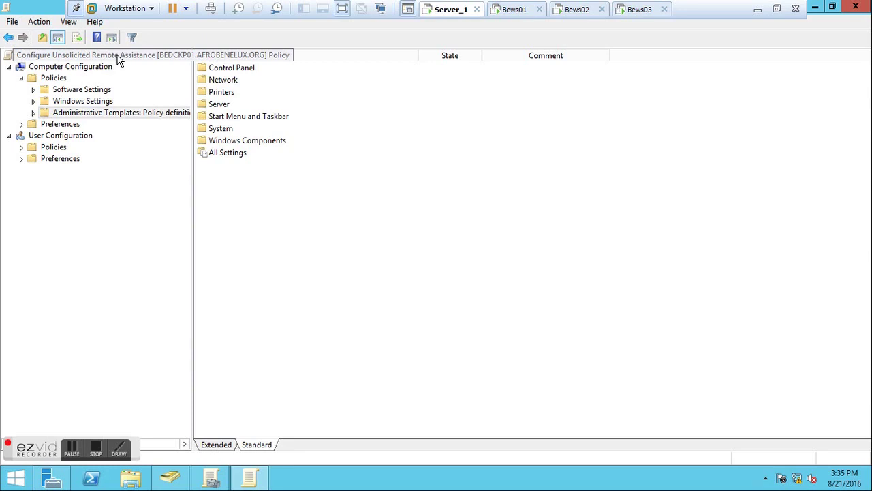
left_click(20, 79)
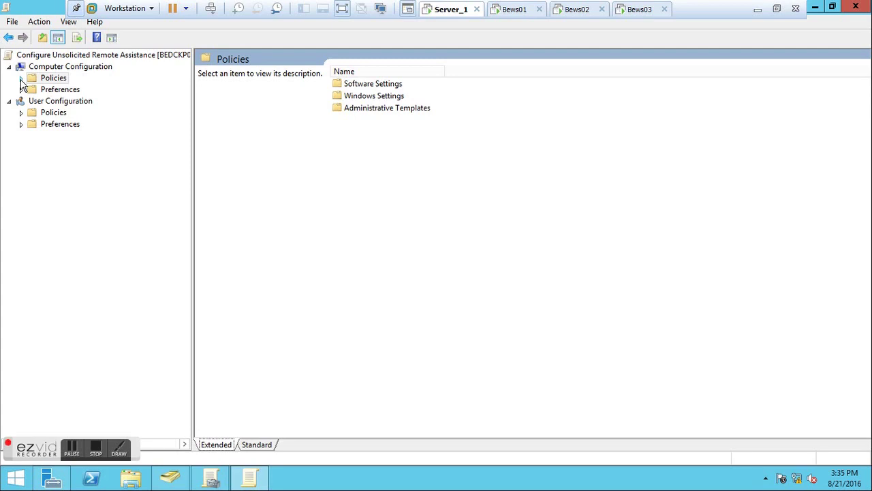
left_click(20, 79)
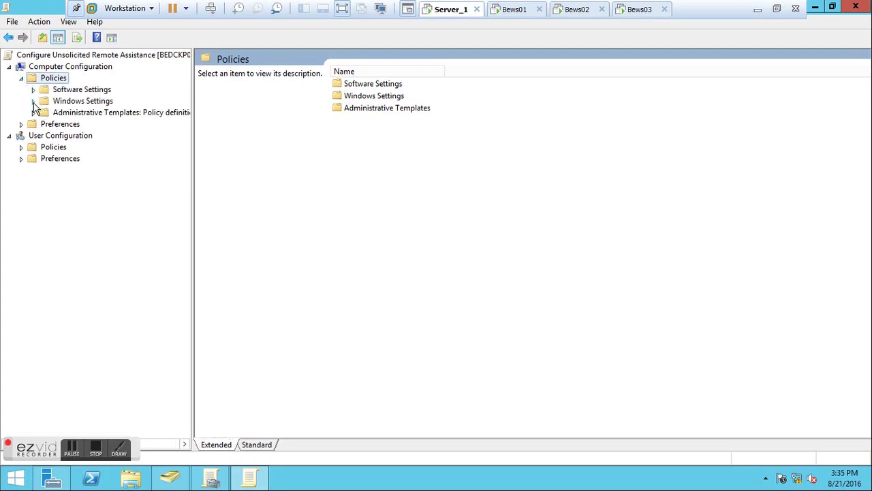
left_click(32, 101)
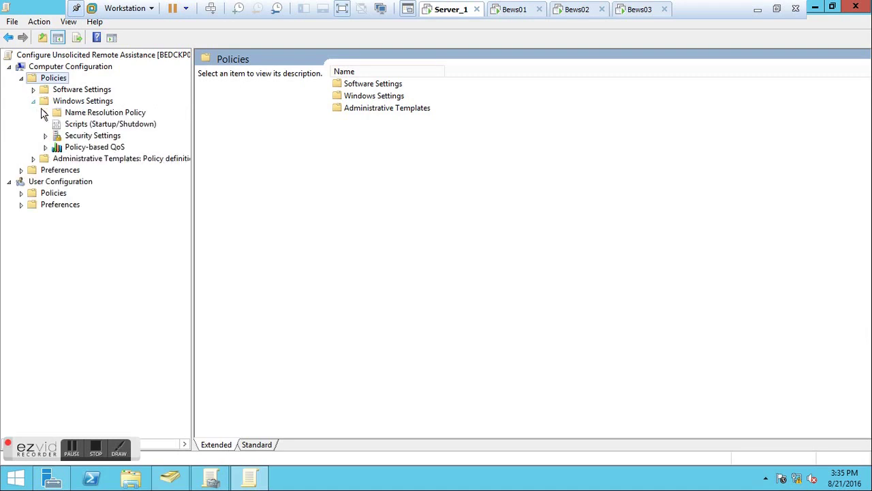
left_click(45, 135)
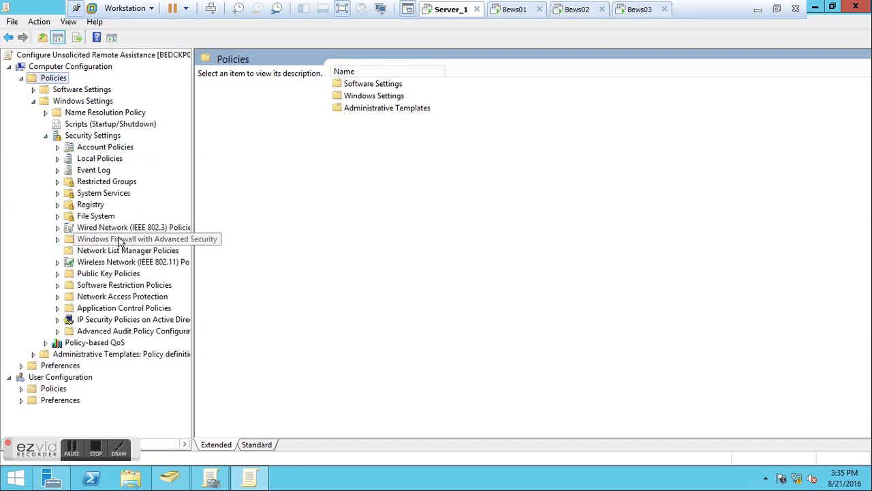
left_click(58, 239)
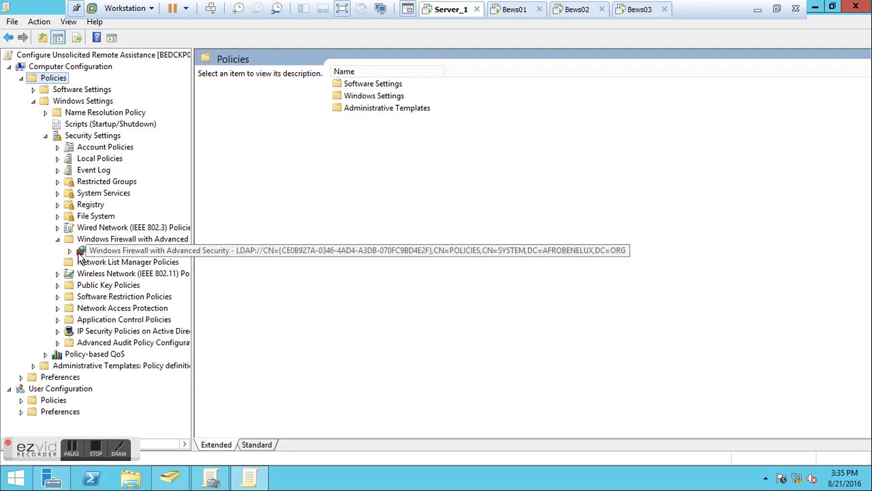
left_click(69, 252)
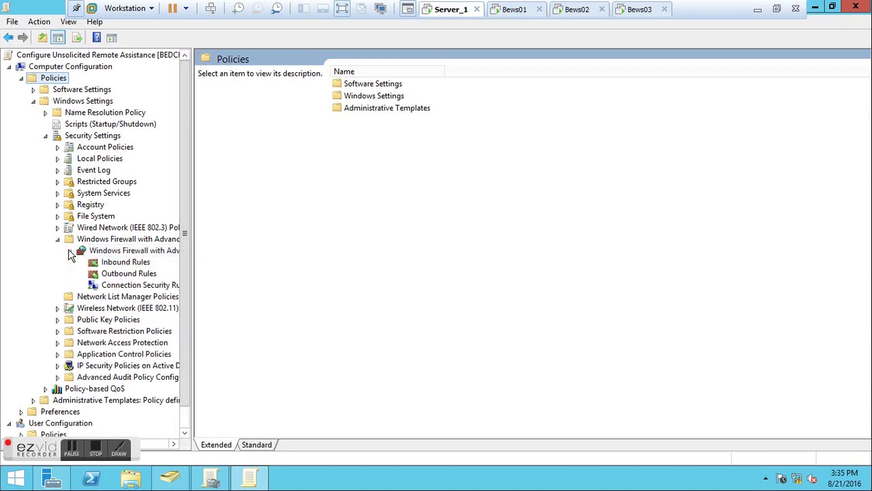
left_click(125, 264)
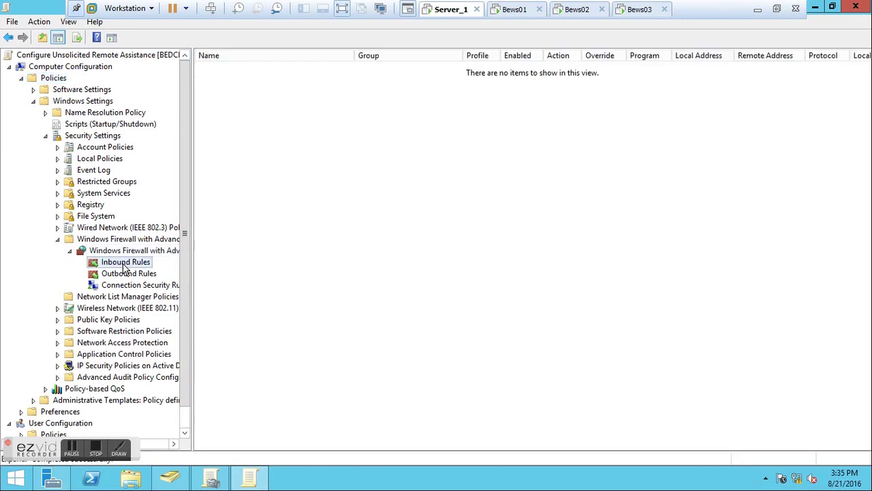
Step: Start a new inbound rule of the Program type
right_click(123, 267)
key("Escape")
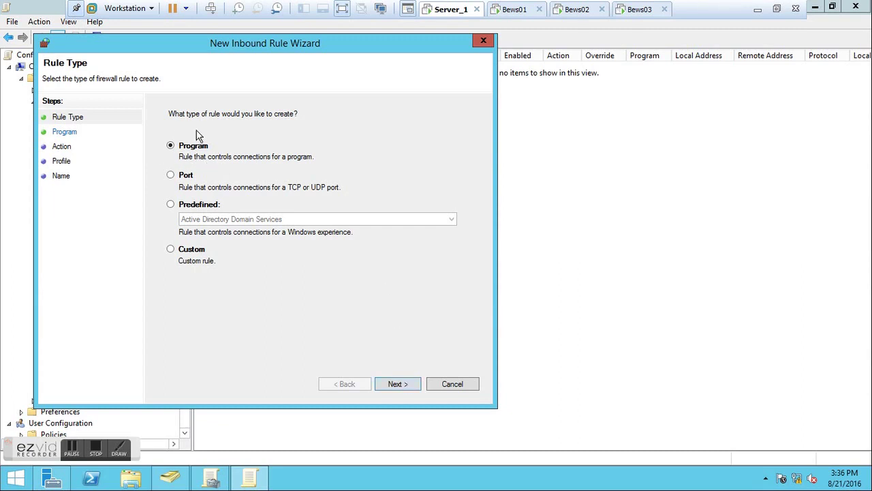
left_click(400, 385)
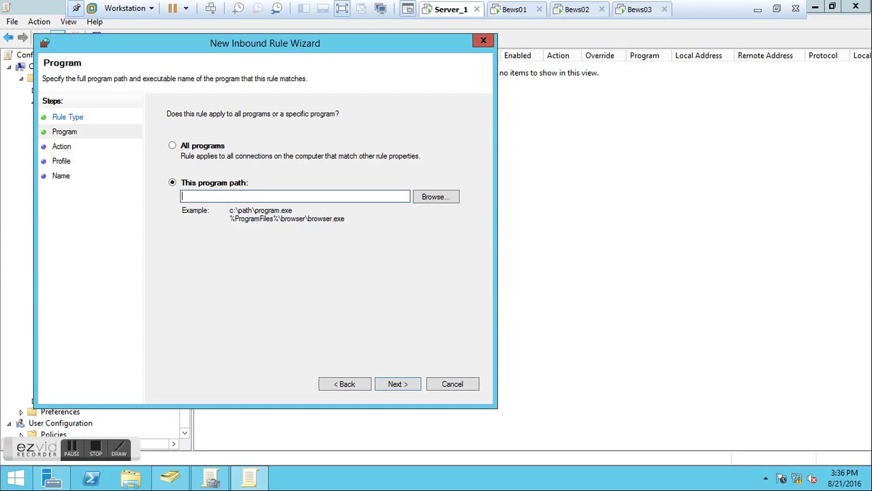
type("IT helpdesk")
left_click_drag(218, 196, 23, 197)
key("Delete")
Step: Set the rule's program path to %WINDIR%\System32\msra.exe
left_click(238, 196)
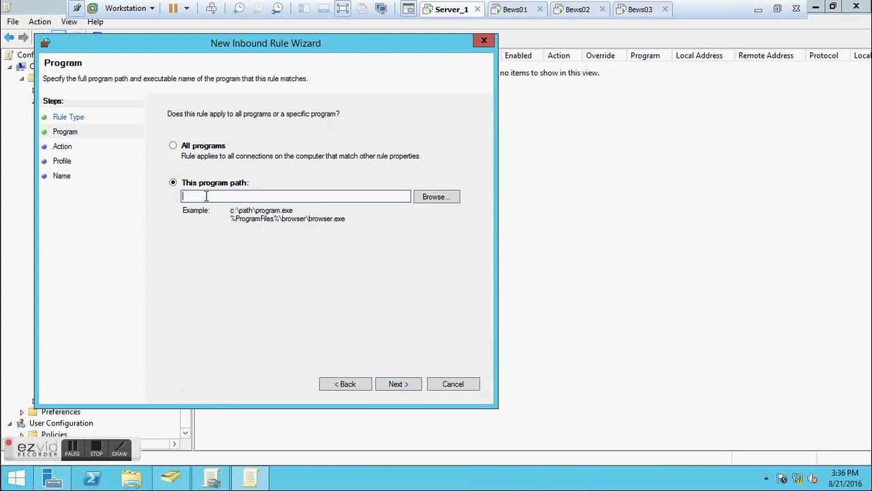
type("%WINDIR%\\")
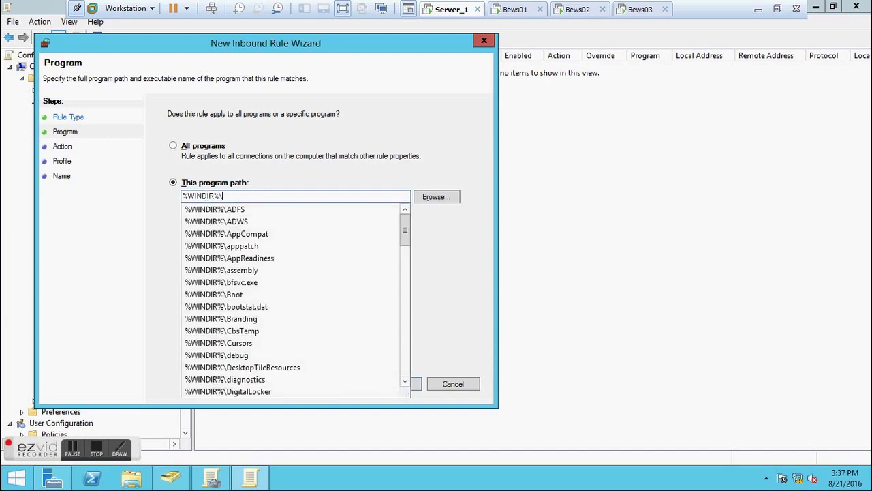
type("System")
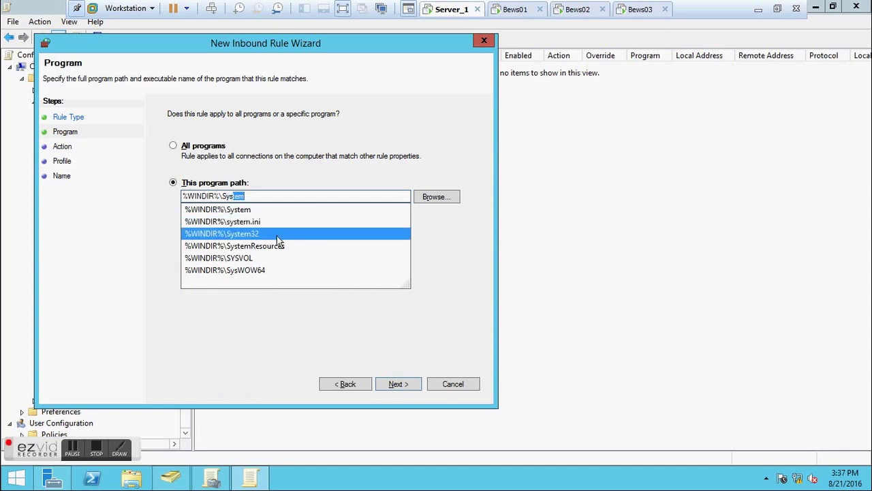
left_click(262, 233)
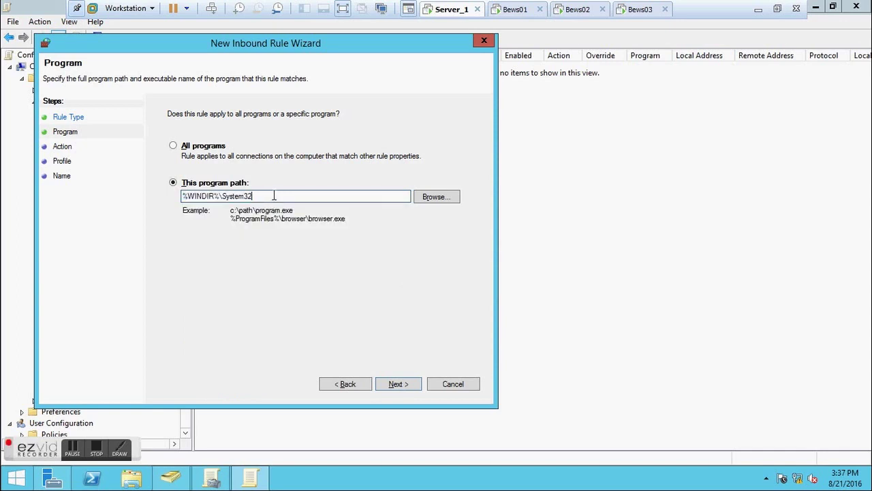
type("\\msra.exe")
left_click(396, 382)
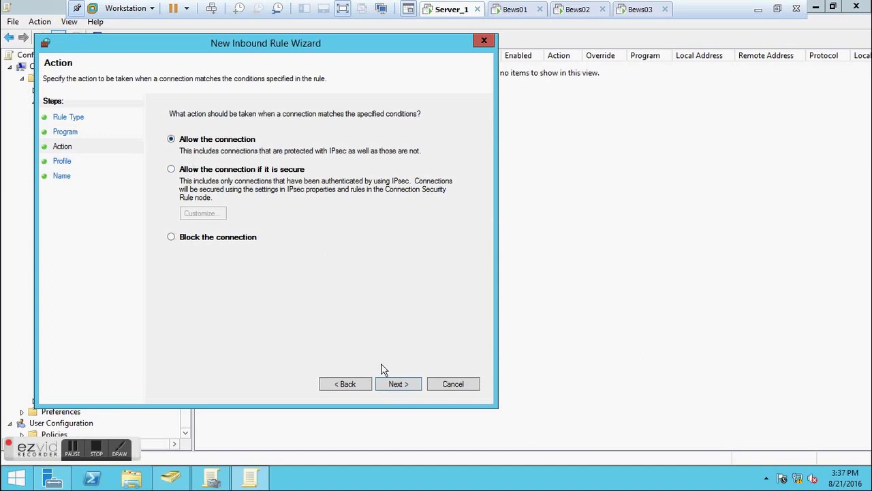
Step: Allow the connection for the Domain profile only, and finish the rule with the name "Allow MSRA"
left_click(396, 386)
left_click(171, 175)
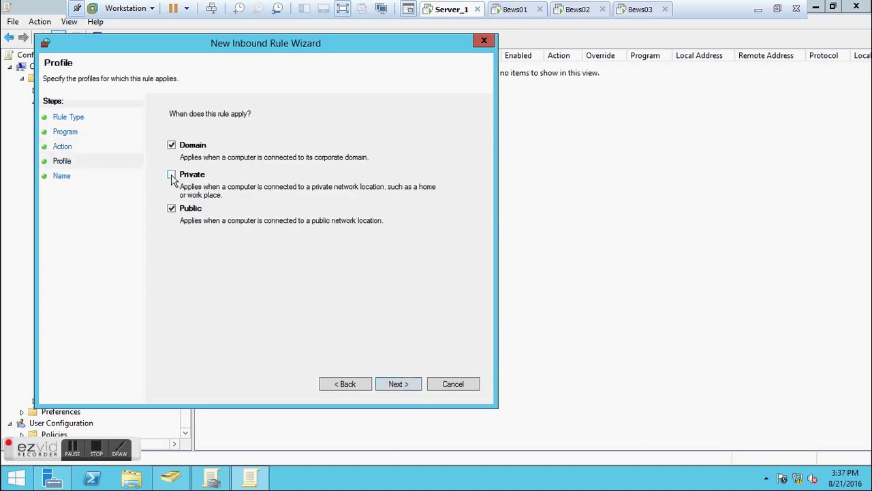
left_click(172, 209)
left_click(401, 386)
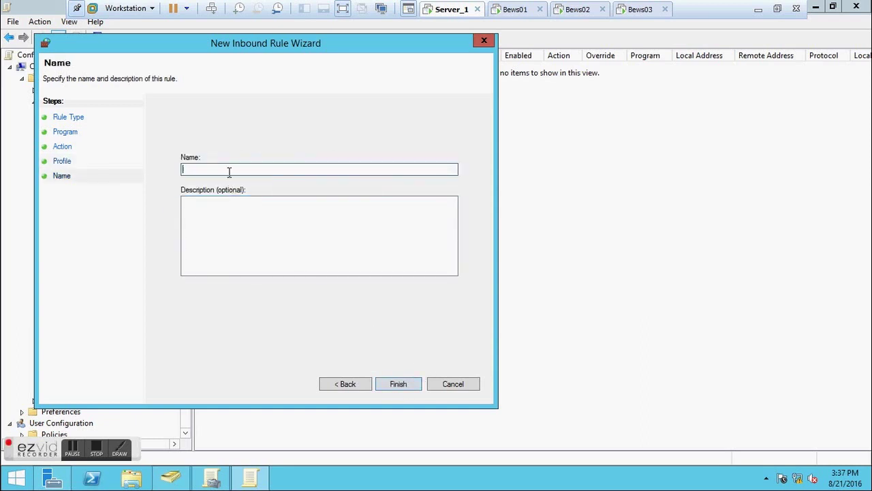
type("Allow MSRA")
left_click(402, 383)
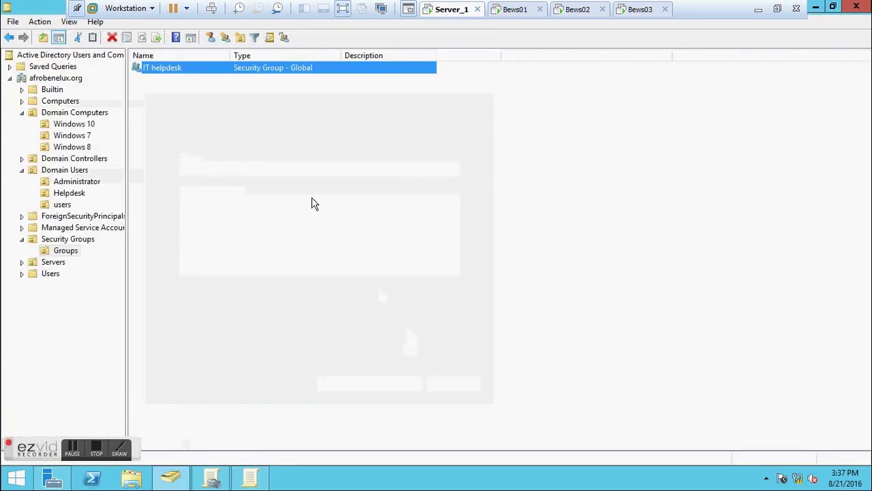
Step: Switch back to Group Policy Management Editor and start another inbound program rule with the path %WINDIR%\System32\Raserver.exe
left_click(251, 477)
right_click(107, 265)
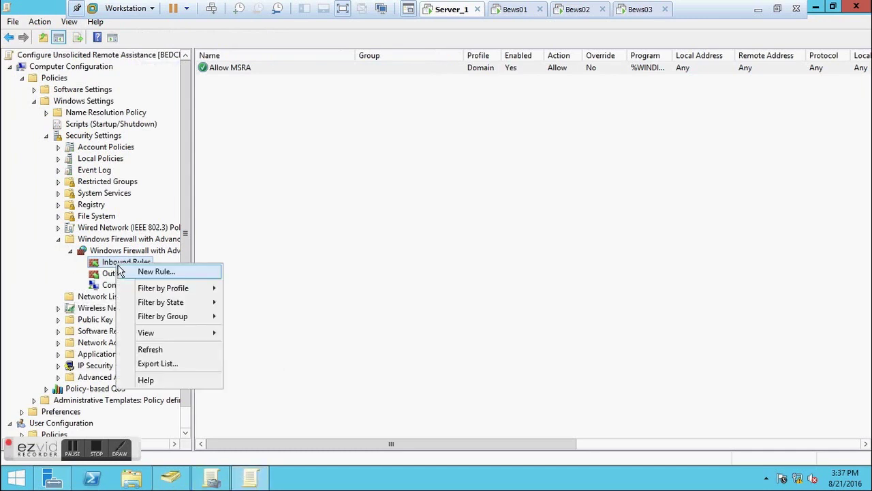
left_click(192, 268)
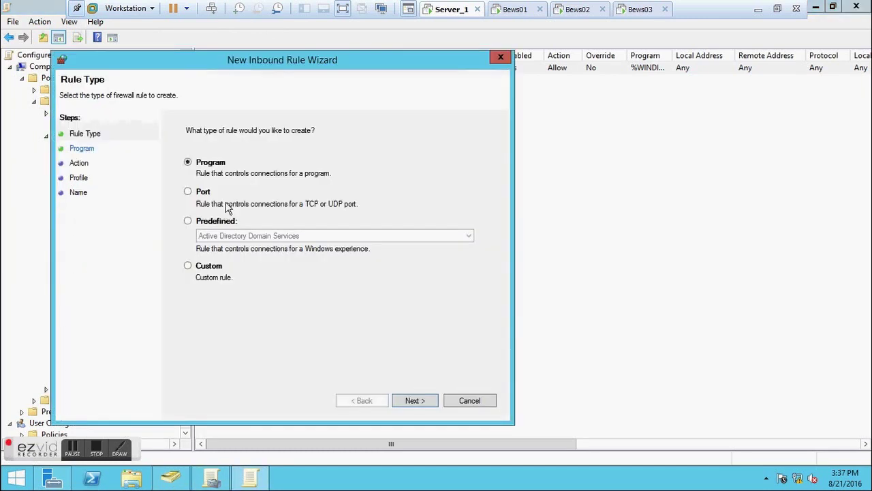
left_click(416, 401)
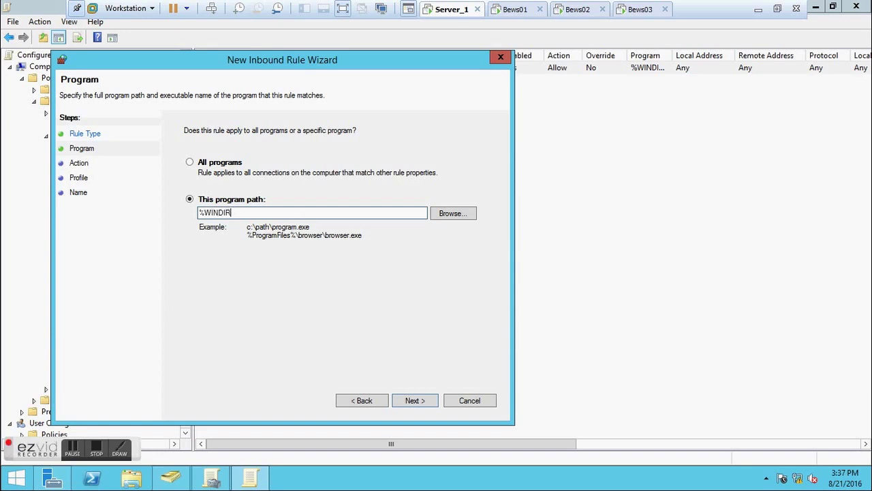
type("%WINDIR%\\System")
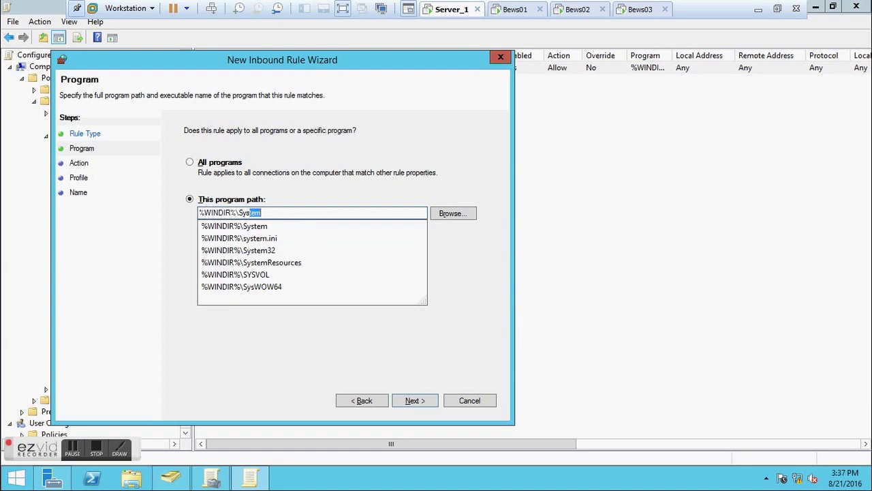
left_click(285, 249)
left_click(289, 214)
type("\\")
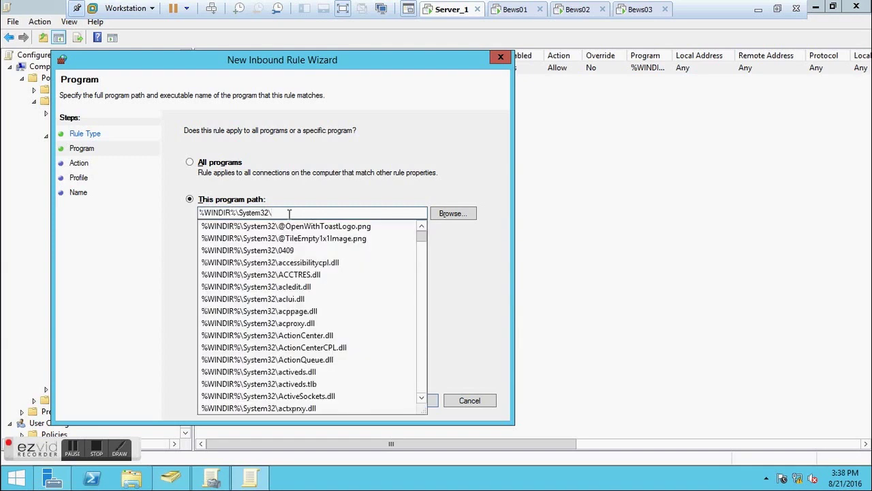
type("Raserver.exe")
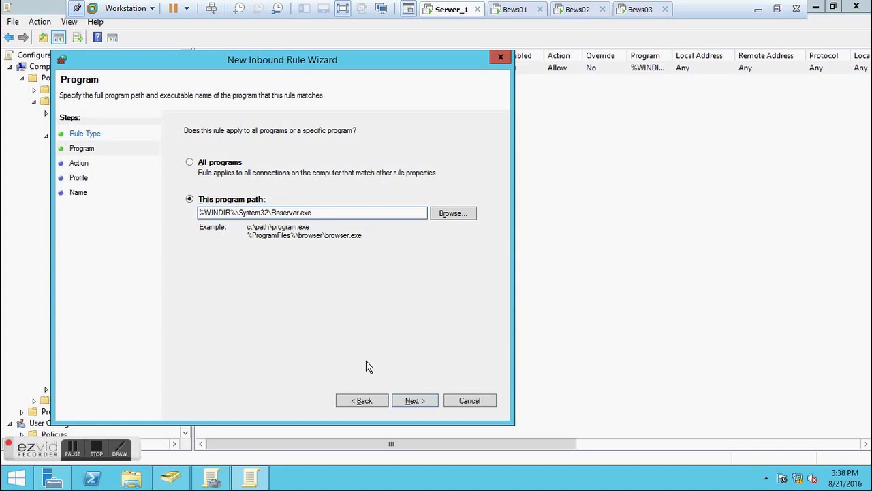
left_click(411, 400)
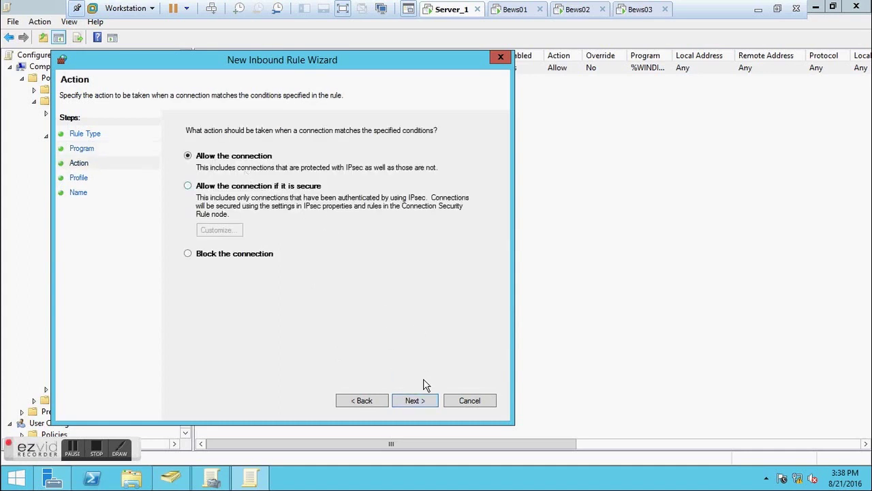
Step: Allow the connection for the Domain profile only, and finish the rule with the name "Allow raserver"
left_click(412, 400)
left_click(188, 190)
left_click(188, 225)
left_click(412, 400)
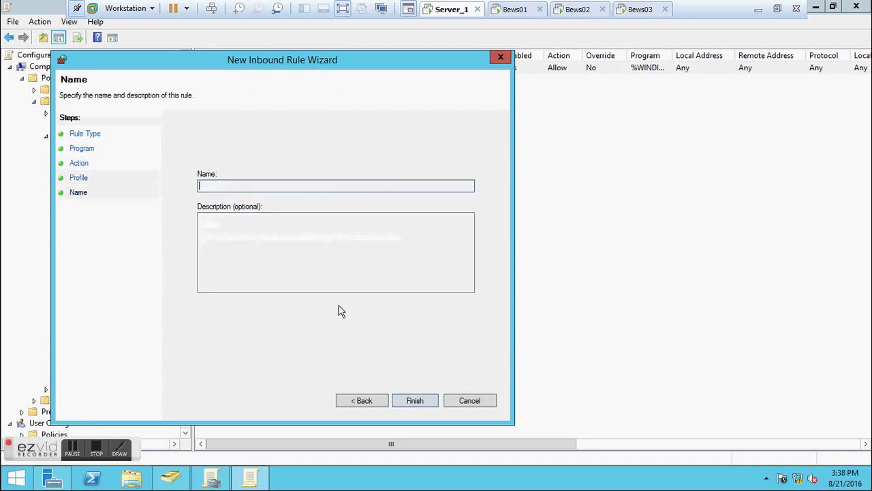
type("Allow rasserver")
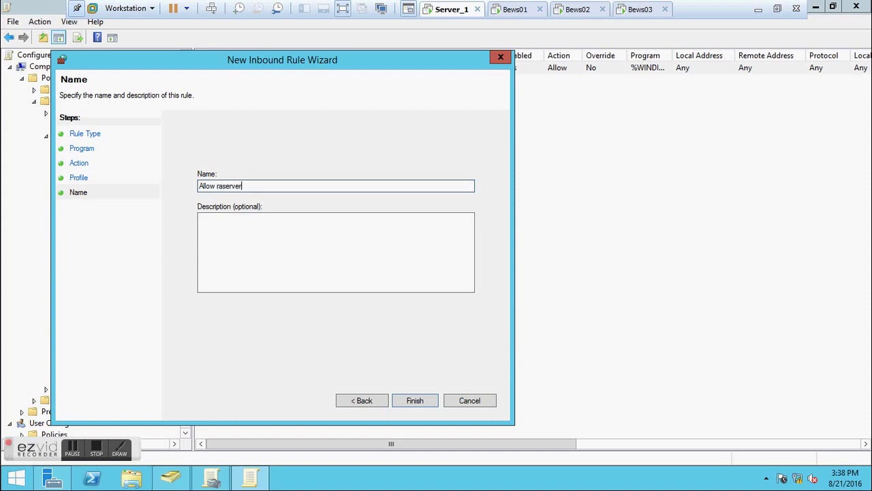
left_click(415, 401)
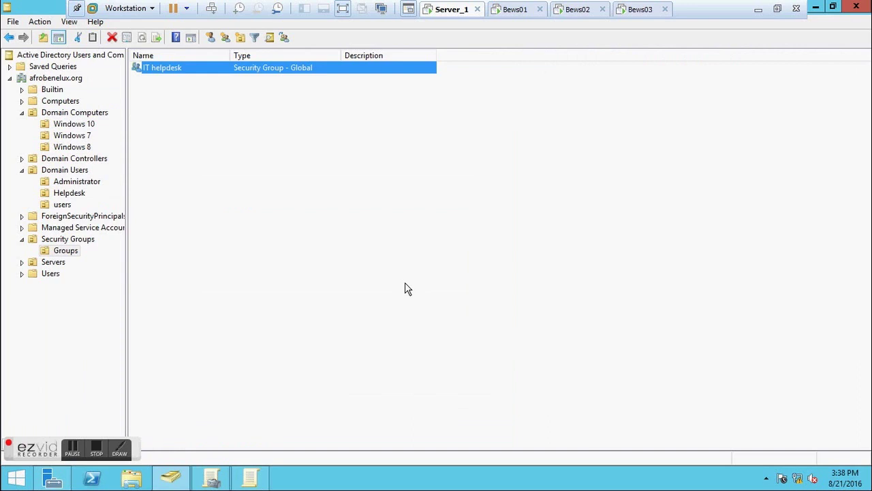
Step: Switch back to Group Policy Management Editor and start an inbound port rule for TCP with the specific local port 135
left_click(250, 477)
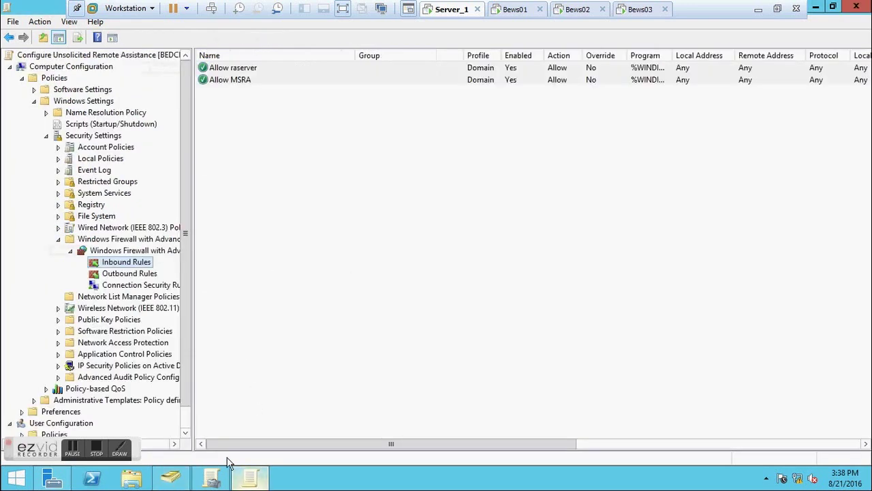
right_click(116, 266)
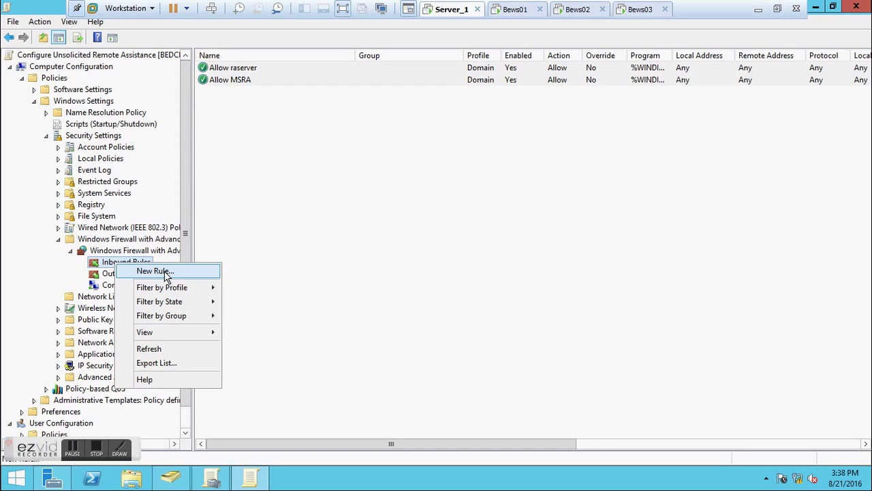
left_click(165, 274)
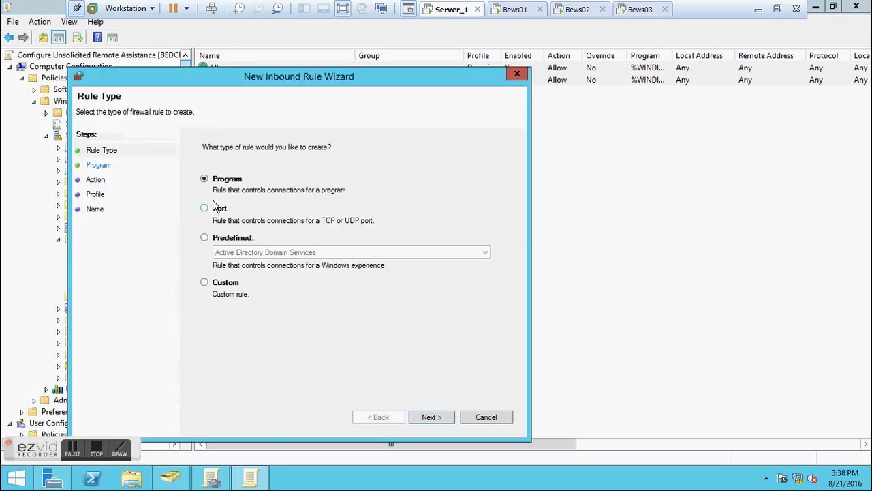
left_click(219, 208)
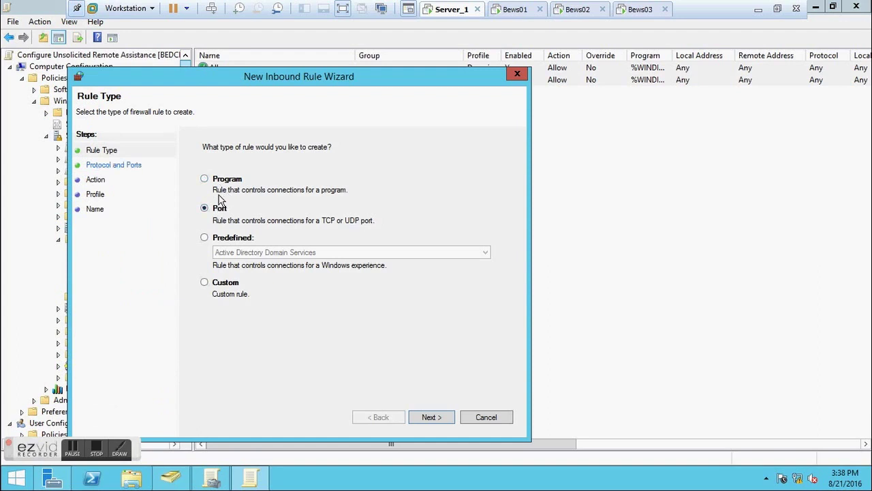
left_click(430, 417)
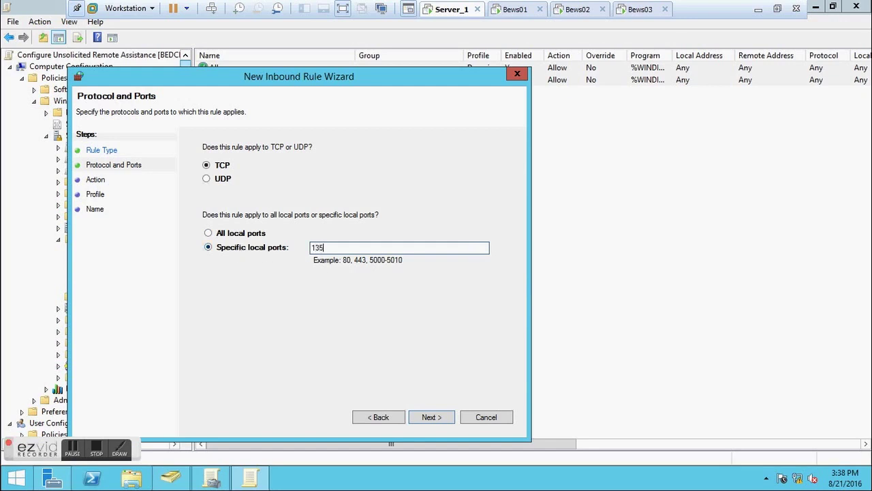
left_click(431, 417)
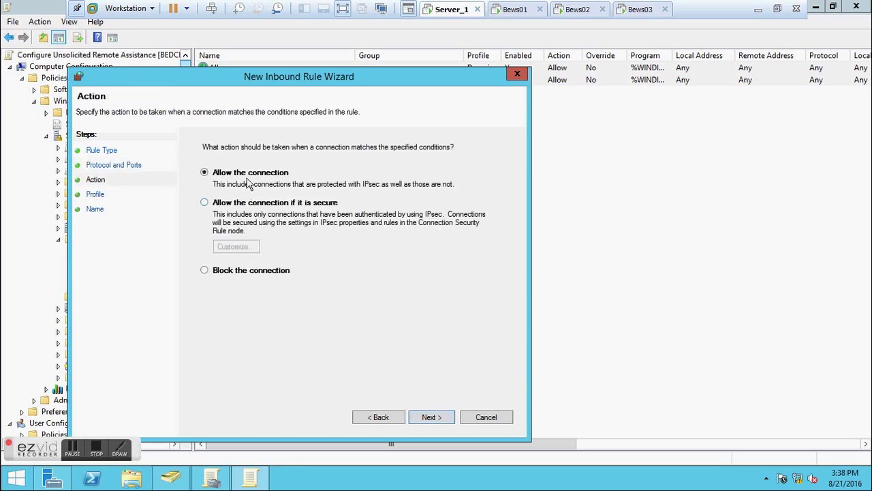
Step: Allow the connection for the Domain profile only, and finish the rule with the name "Allow TCP 135"
left_click(426, 418)
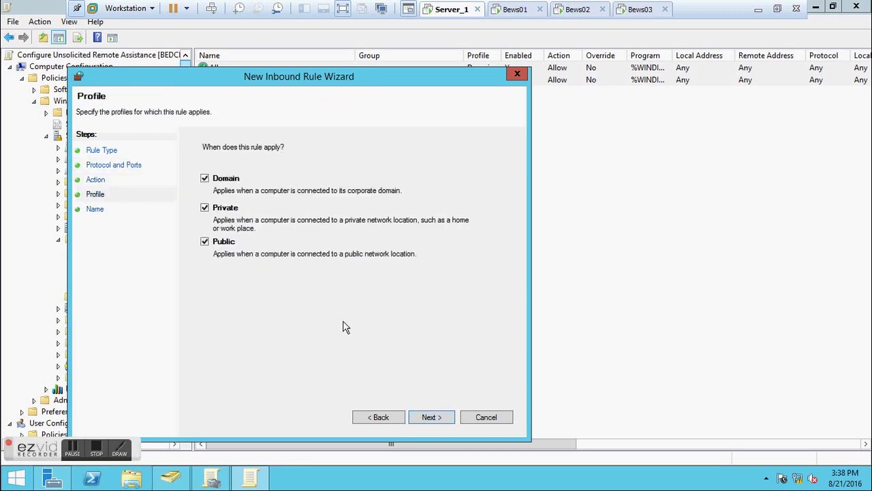
left_click(206, 208)
left_click(206, 242)
left_click(431, 418)
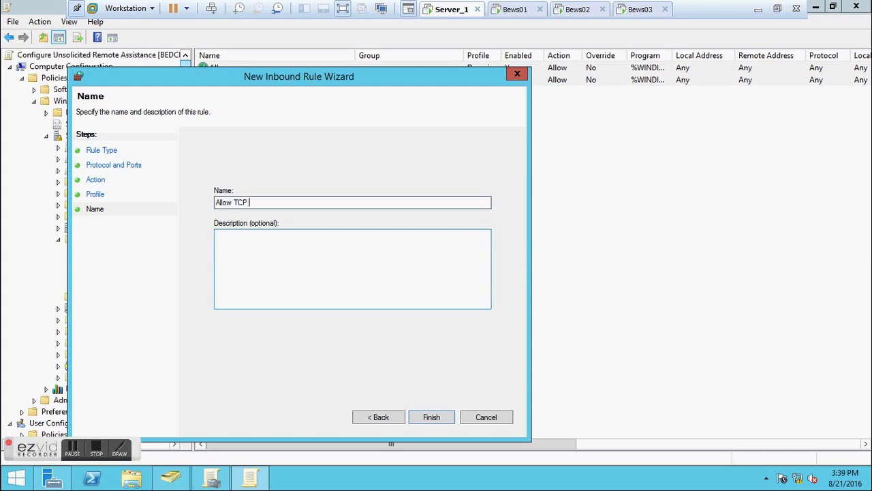
left_click(431, 414)
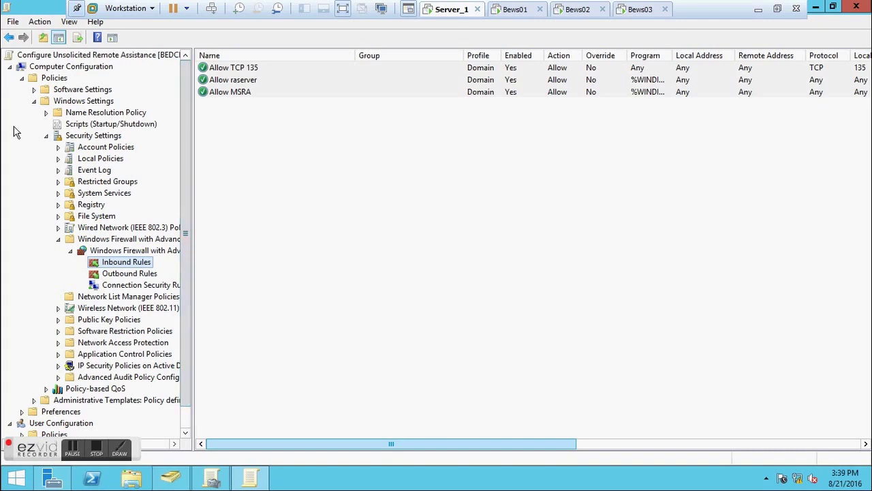
Step: Collapse the policy tree and open Security Options under Computer Configuration's Local Policies in the Security Settings
left_click(10, 67)
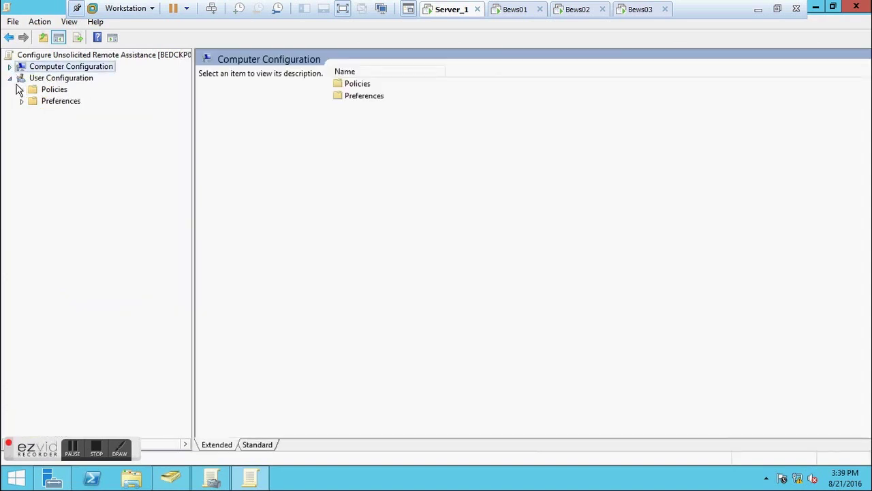
left_click(10, 78)
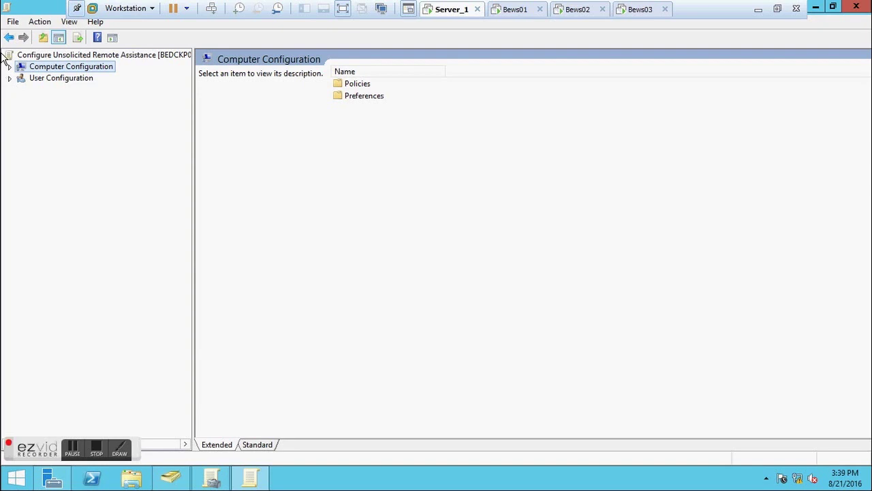
left_click(9, 67)
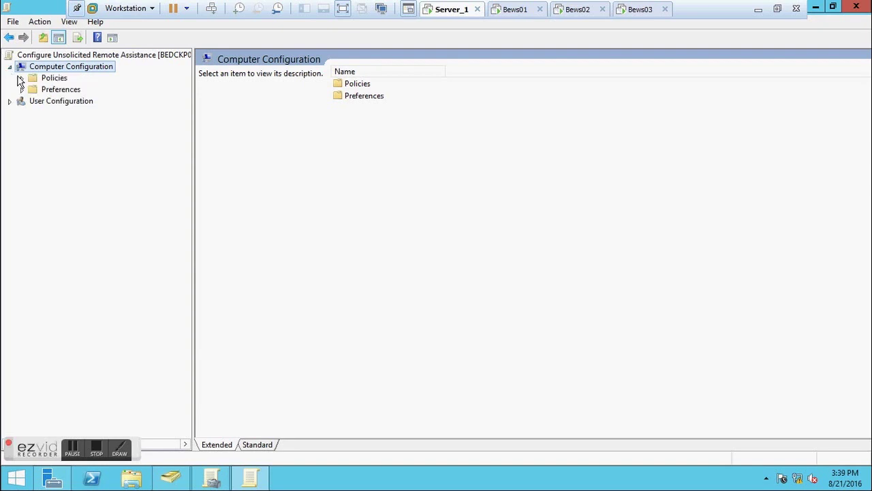
left_click(21, 79)
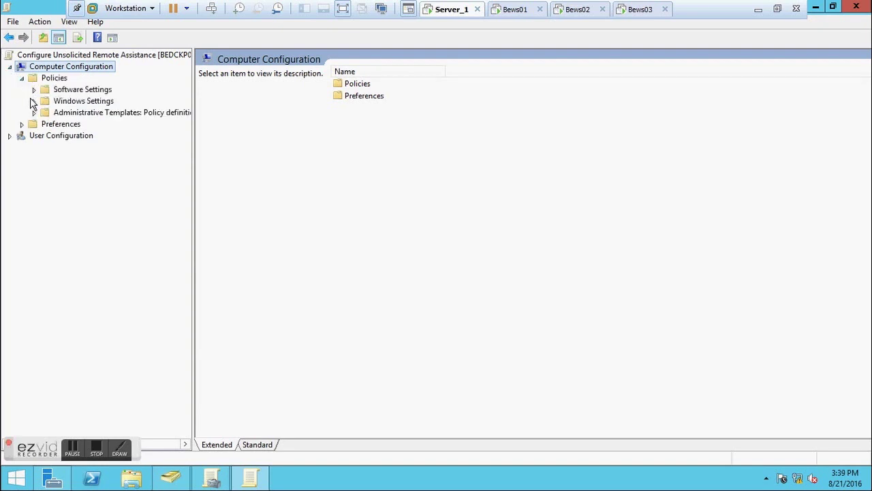
left_click(34, 101)
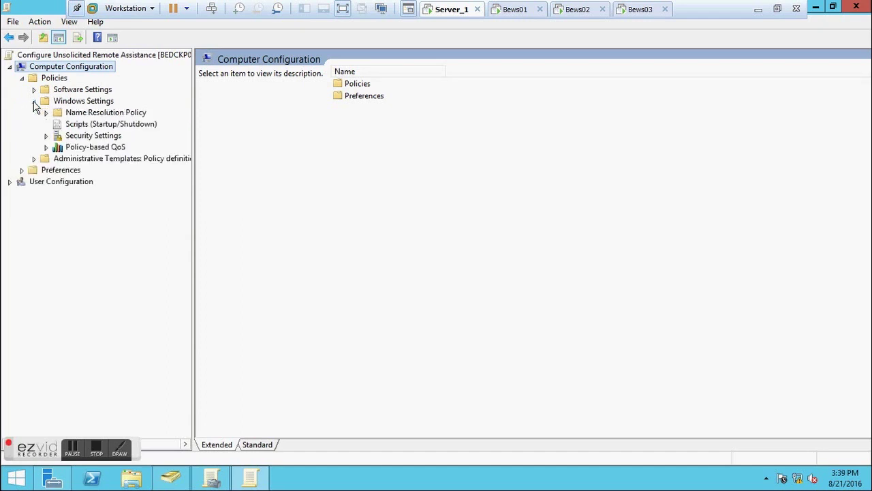
left_click(46, 135)
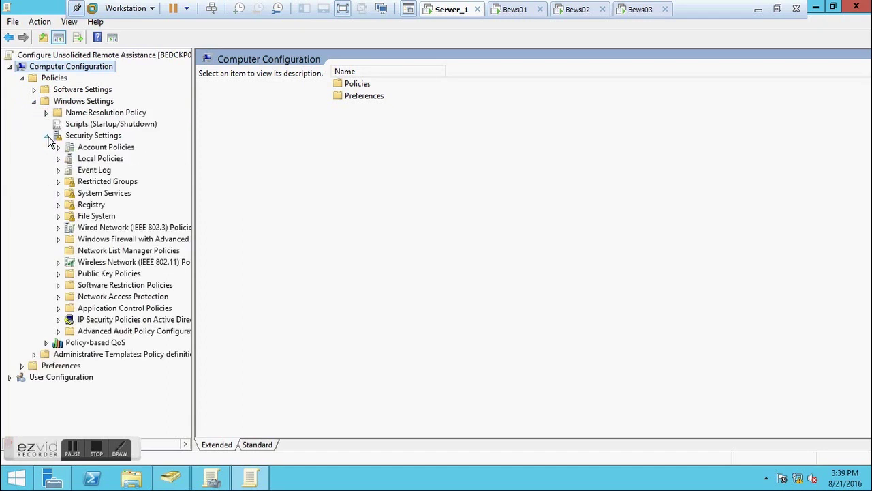
left_click(101, 159)
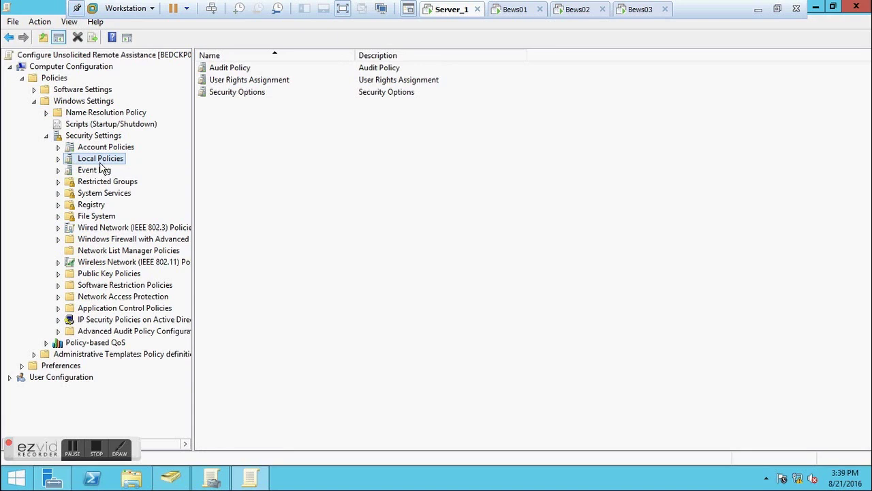
left_click(59, 158)
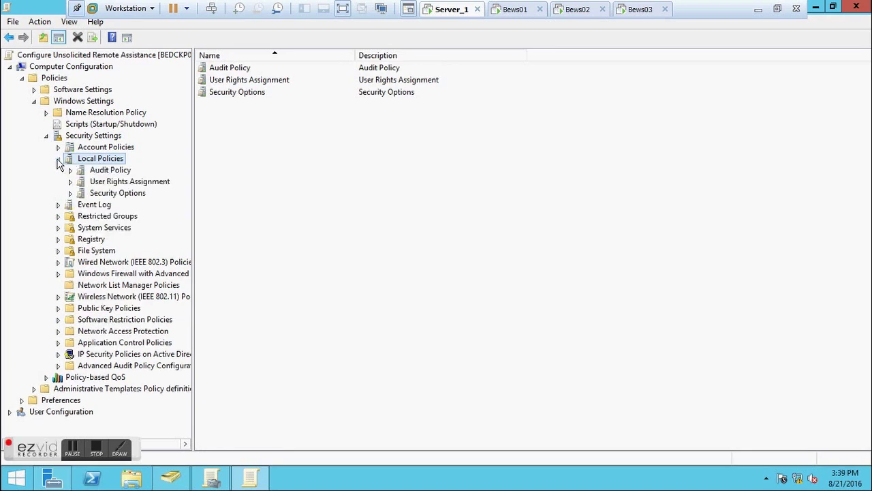
left_click(106, 194)
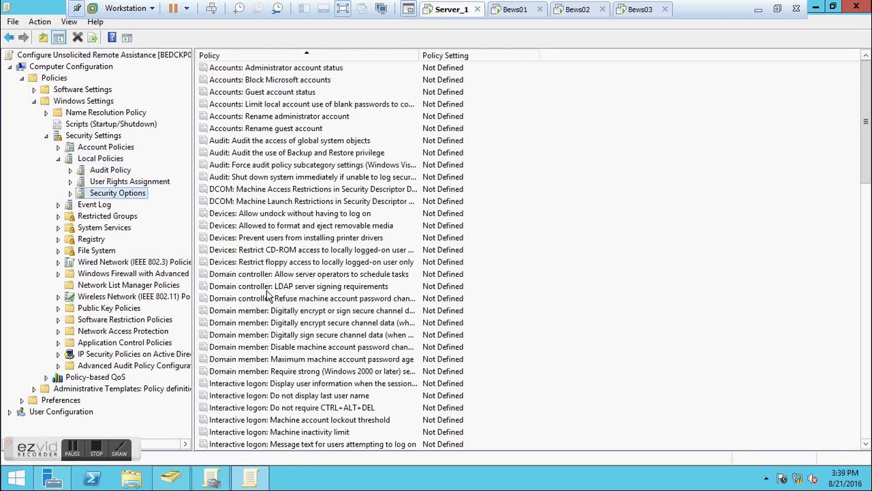
Step: Define the User Account Control policy "Allow UIAccess applications to prompt for elevation without using the secure desktop" as Enabled
left_click(609, 329)
scroll(609, 330, "down", 1)
scroll(609, 330, "down", 7)
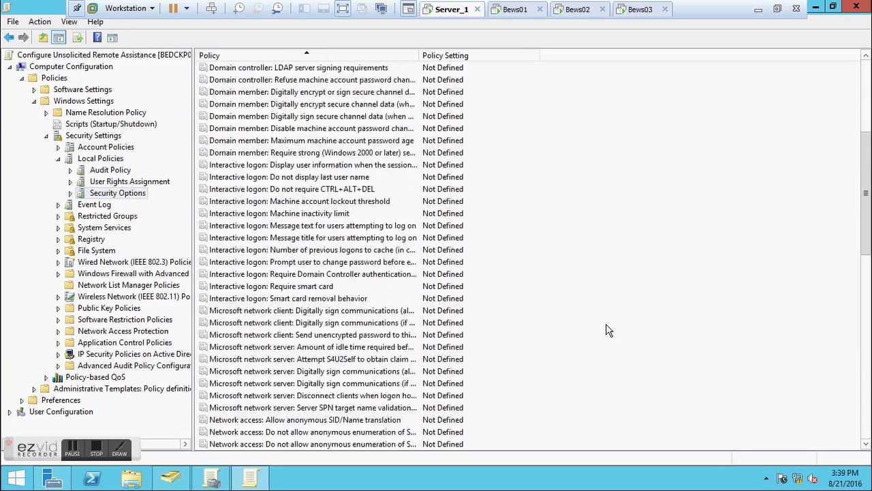
scroll(577, 333, "down", 1)
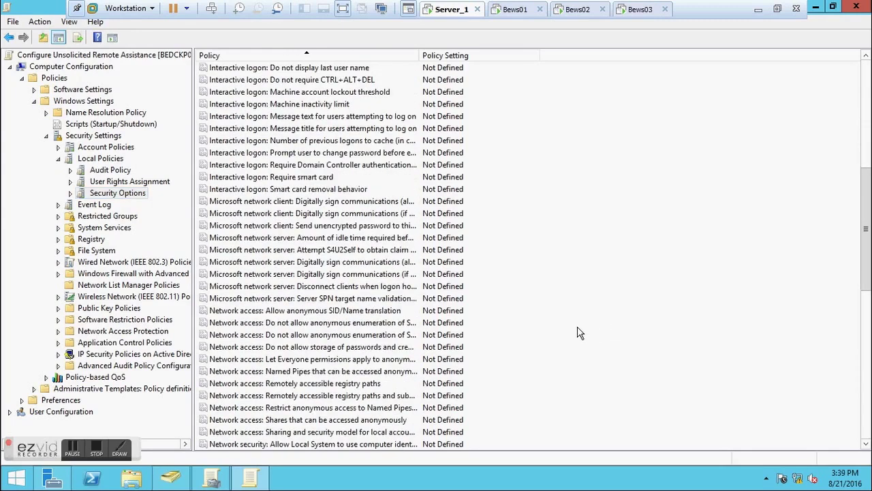
scroll(577, 333, "down", 12)
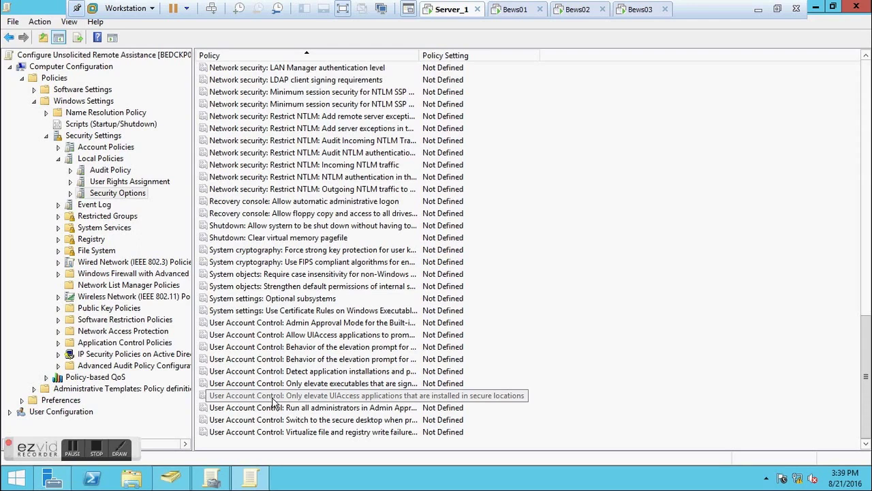
double_click(344, 335)
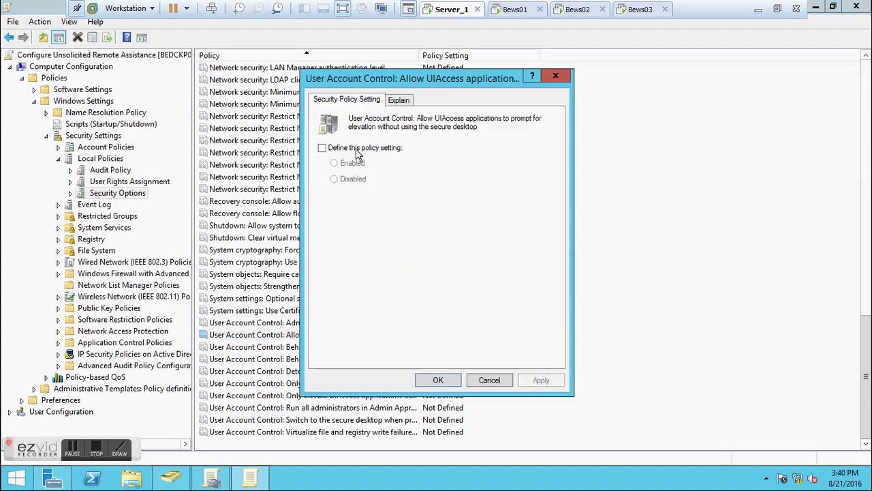
left_click(357, 151)
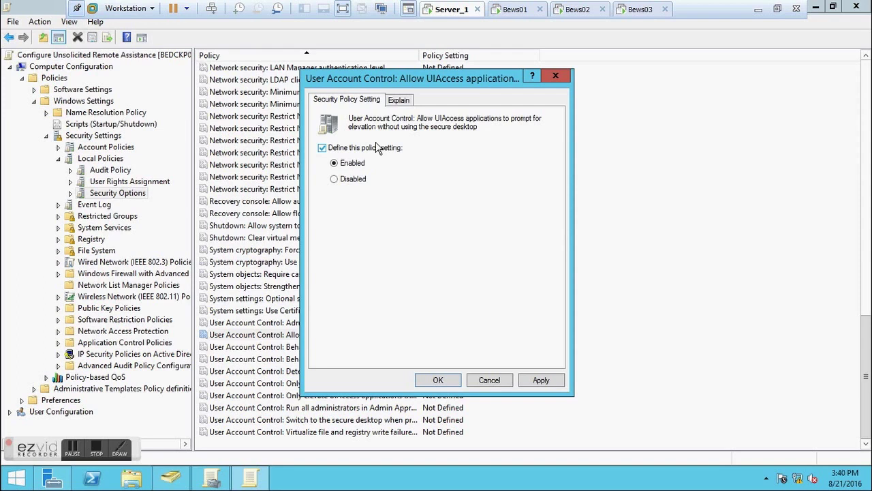
Step: Read the explanation of the UIAccess policy, including its Enabled option, and apply the setting
left_click(399, 101)
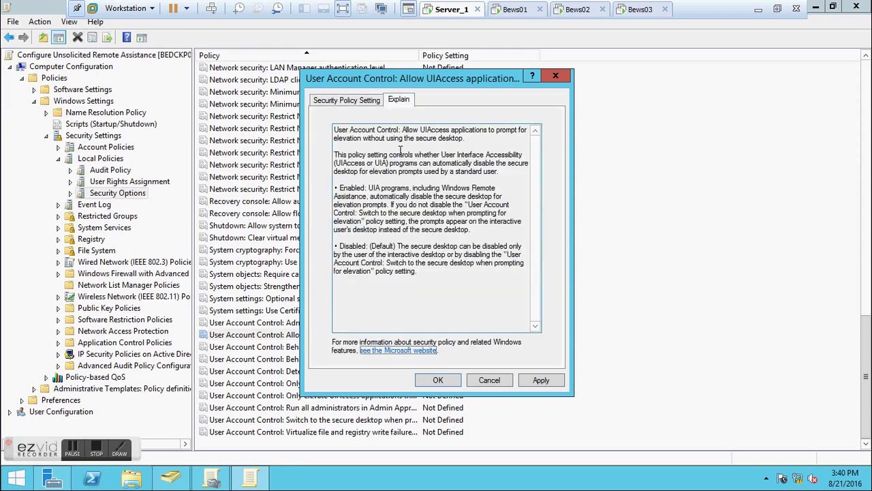
left_click_drag(424, 272, 293, 116)
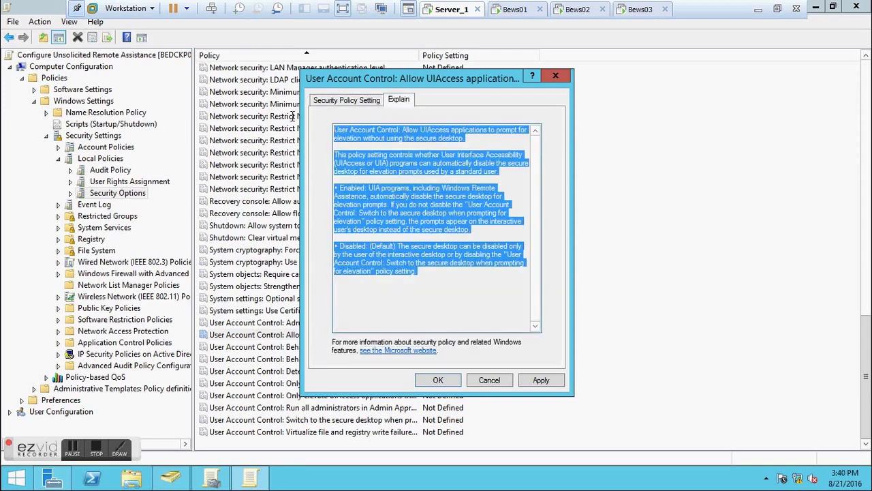
left_click(334, 160)
left_click_drag(366, 188, 325, 199)
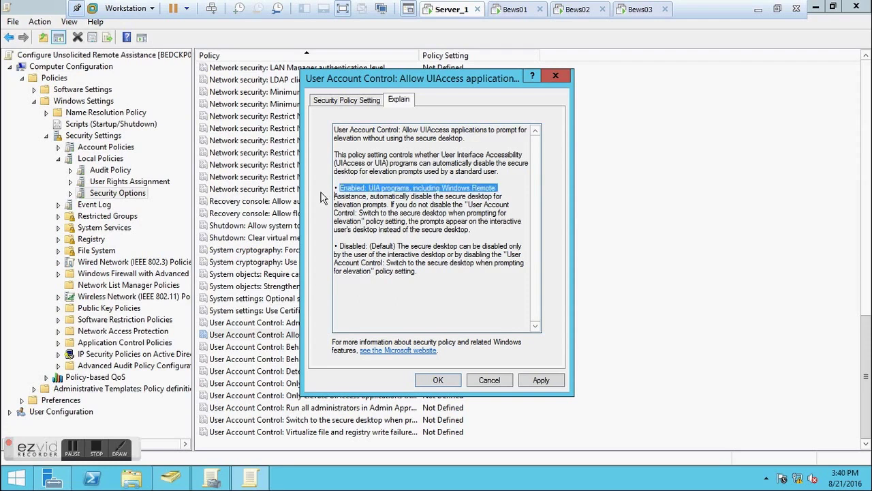
left_click(542, 381)
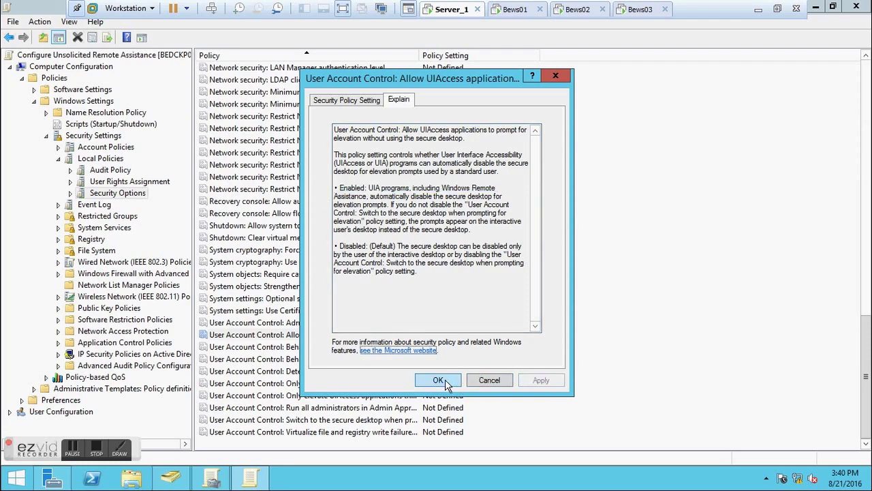
left_click(438, 381)
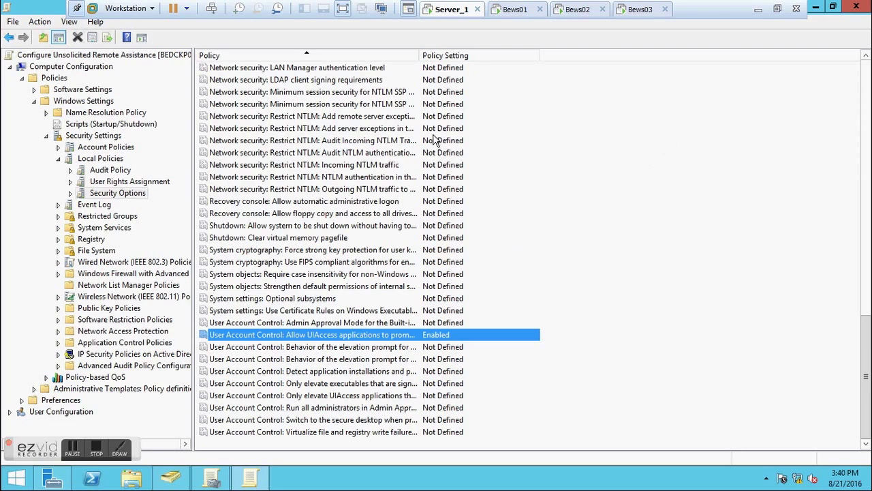
Step: Close the policy editor and review the Security Settings and Administrative Templates in the GPO's settings report
left_click(856, 8)
left_click(211, 477)
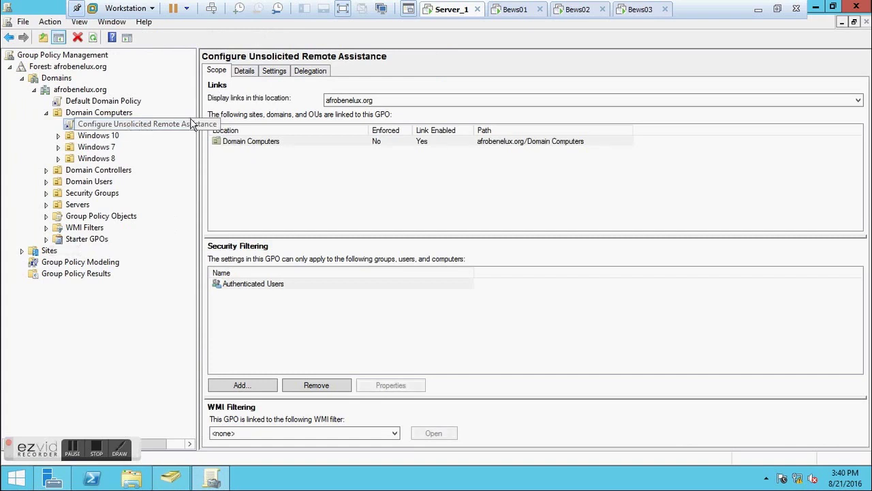
left_click(275, 71)
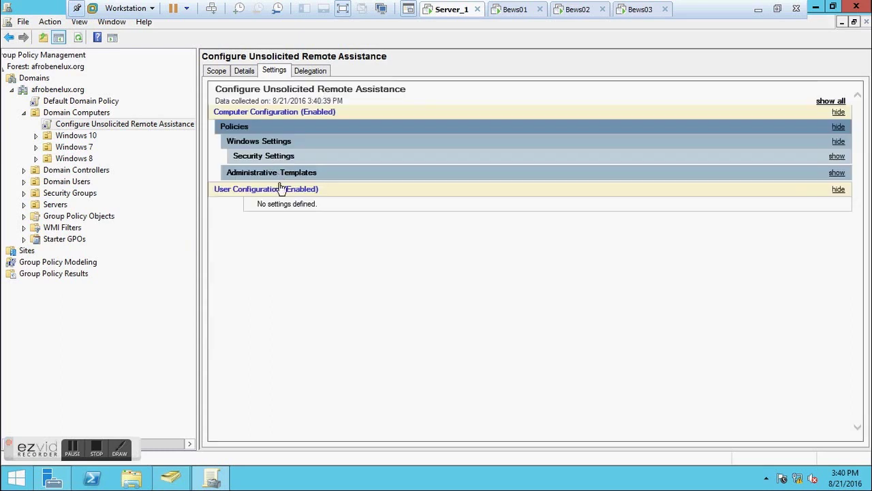
left_click(267, 157)
left_click(282, 203)
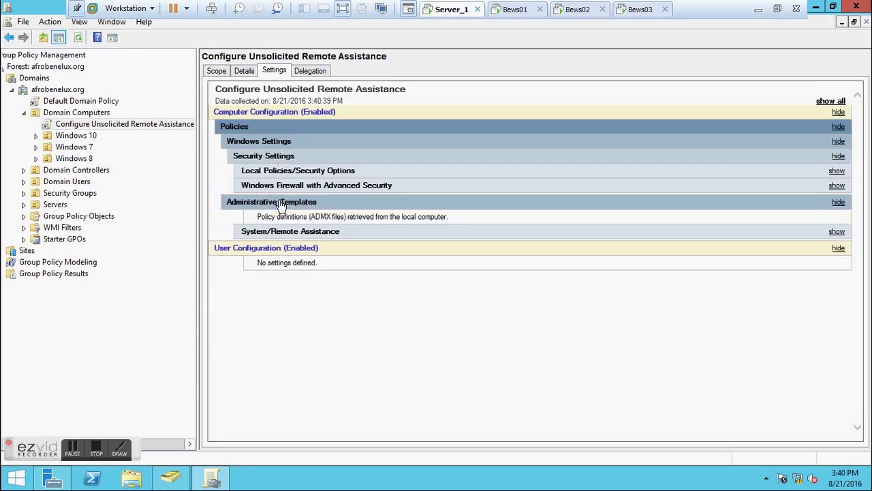
left_click(298, 233)
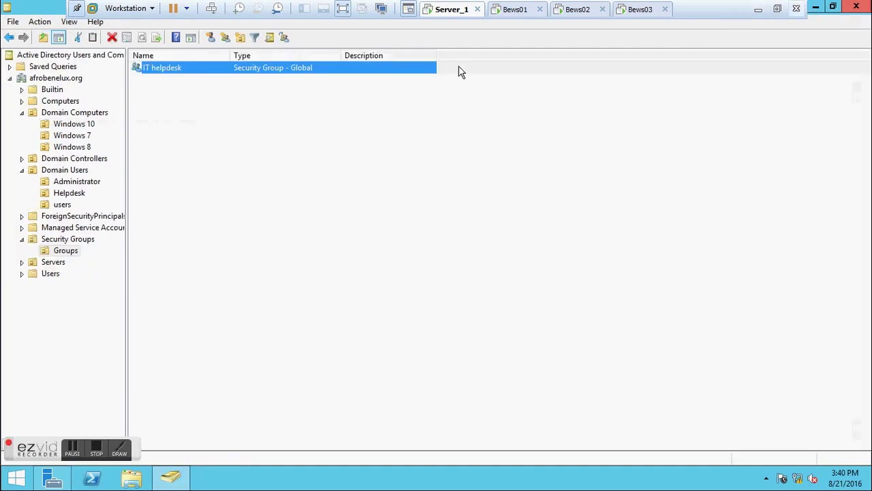
Step: Close Group Policy Management and Active Directory Users and Computers
left_click(860, 8)
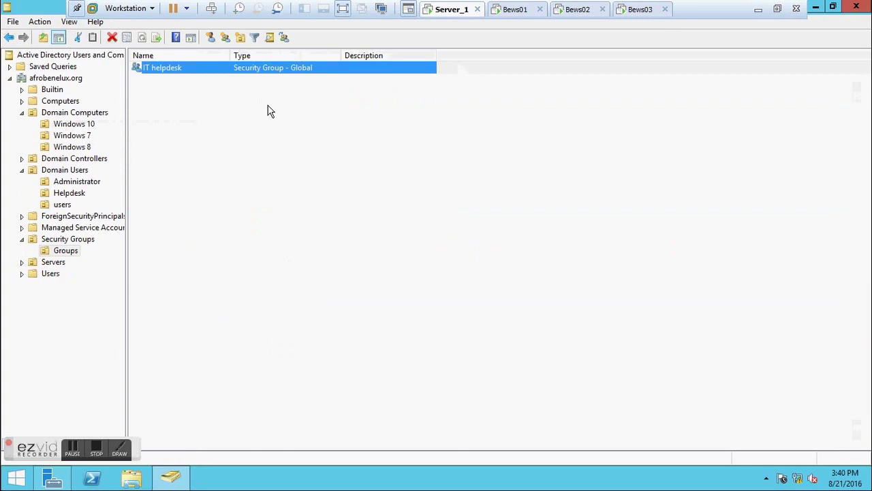
left_click(860, 9)
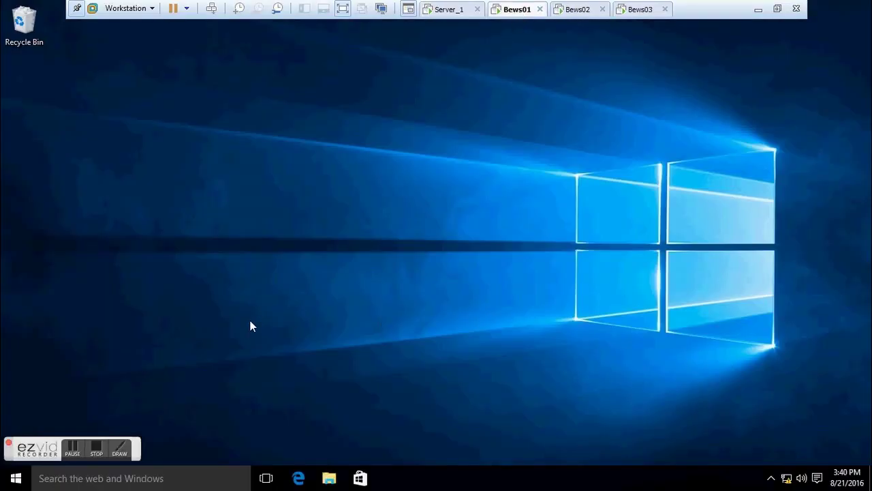
left_click(17, 480)
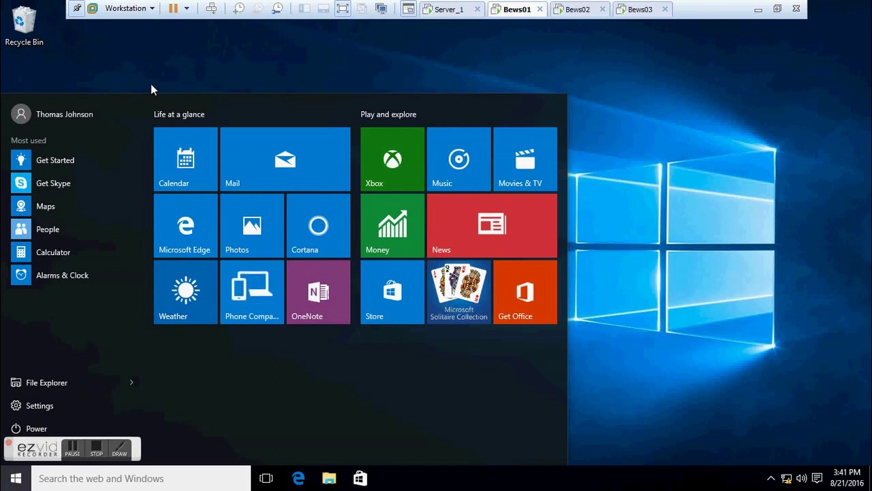
left_click(188, 76)
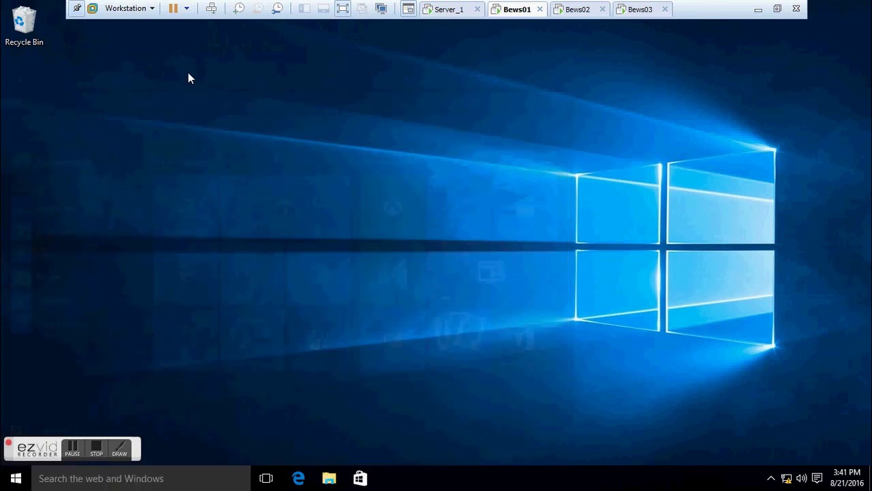
left_click(157, 478)
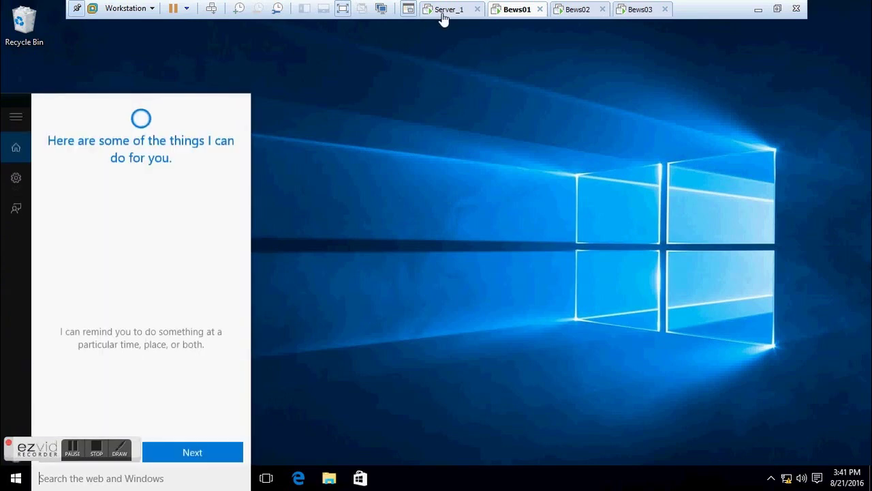
Step: Switch to the Server_1 virtual machine and run gpupdate to refresh Group Policy on the server
left_click(441, 15)
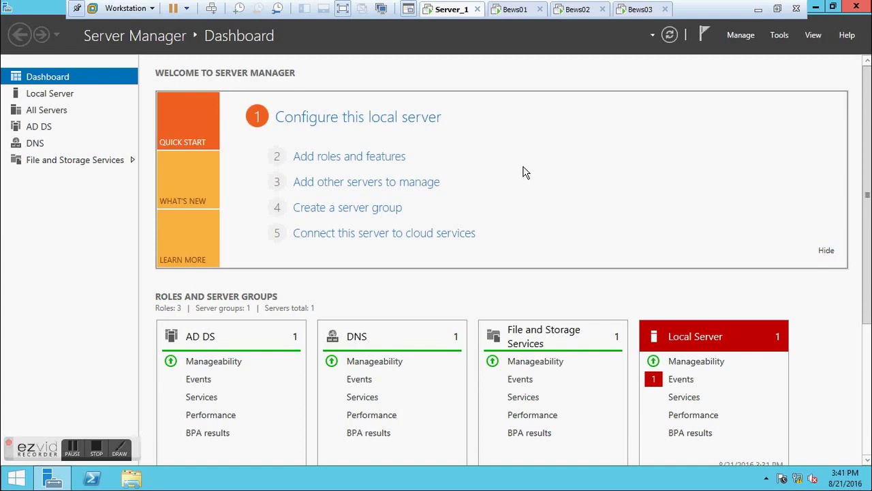
key("super+r")
key("Return")
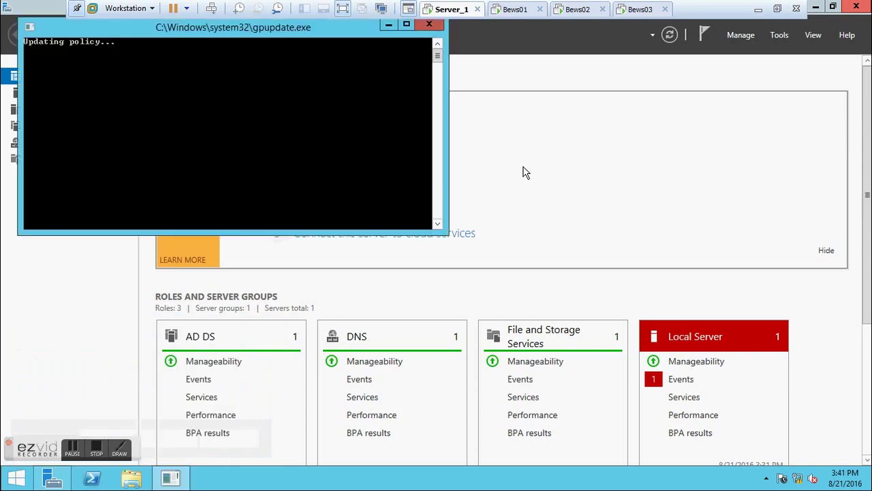
Step: Switch to the Bews01 virtual machine and run gpupdate /force to refresh its policies
left_click(514, 9)
left_click(486, 72)
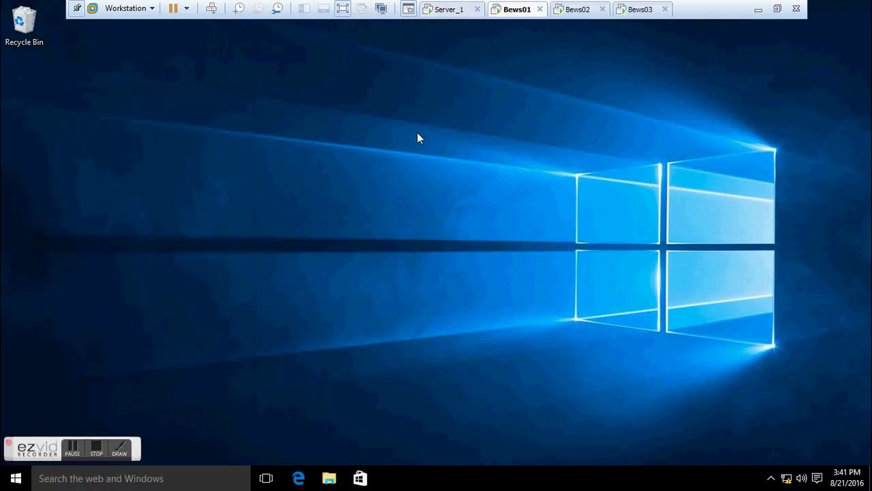
key("super+r")
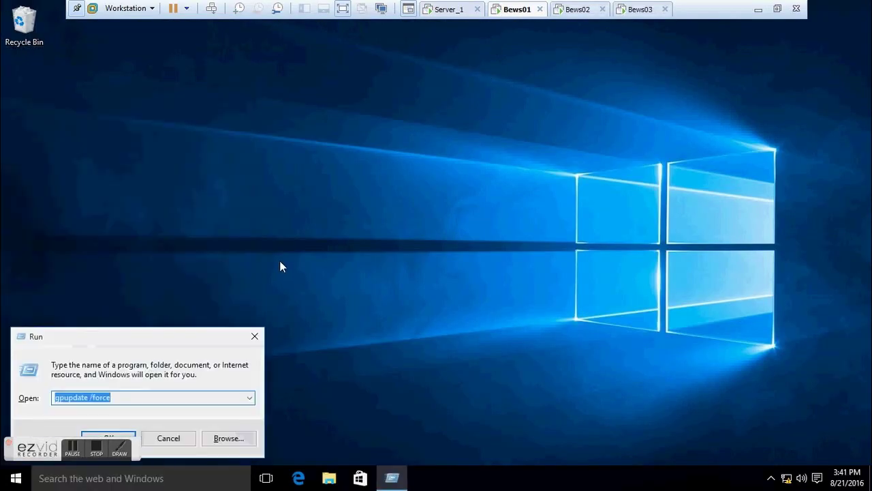
key("Return")
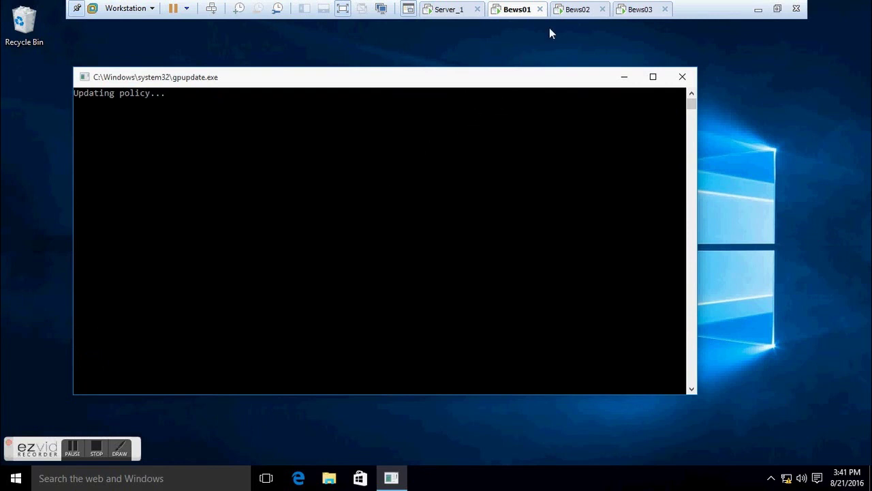
Step: Switch to the Bews02 virtual machine and force a policy refresh with gpupdate /force
left_click(571, 10)
key("super+r")
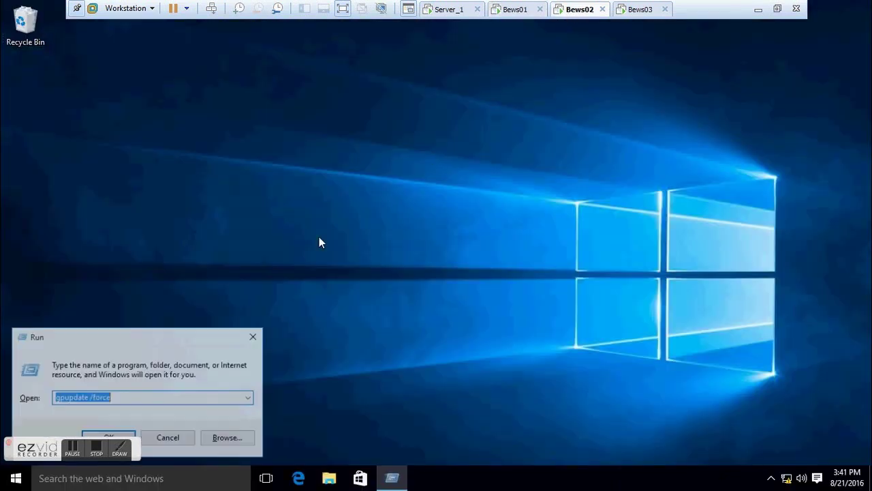
key("Return")
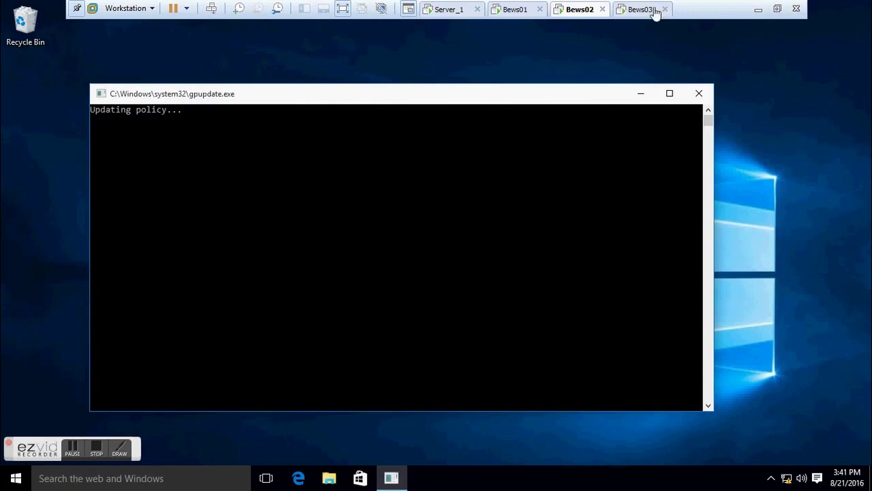
Step: Switch to the Bews03 virtual machine and run gpupdate to refresh its policies
left_click(651, 9)
key("super+r")
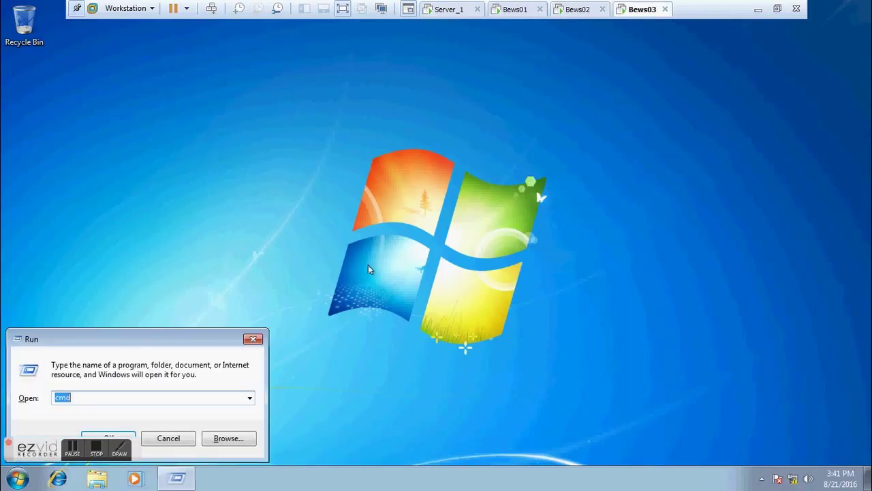
type("gp")
key("Down")
key("Return")
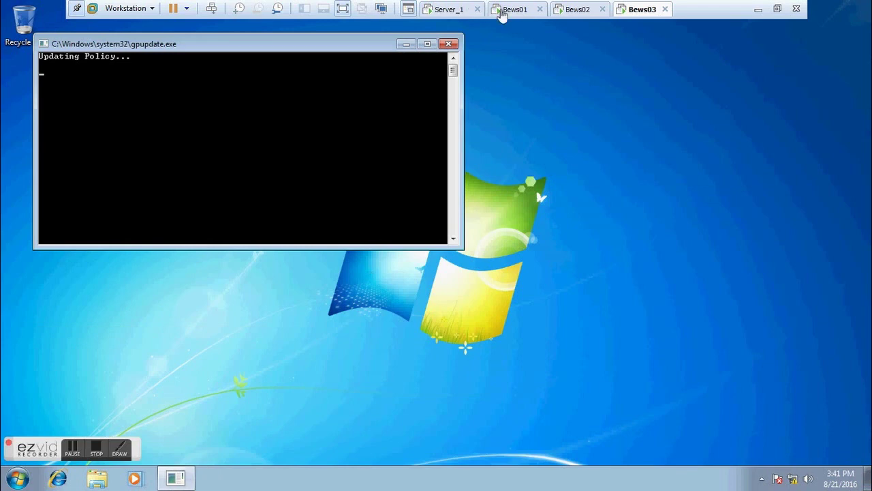
Step: Switch to the Bews01 virtual machine, start Windows Remote Assistance with msra and choose to help someone who has invited you
left_click(504, 9)
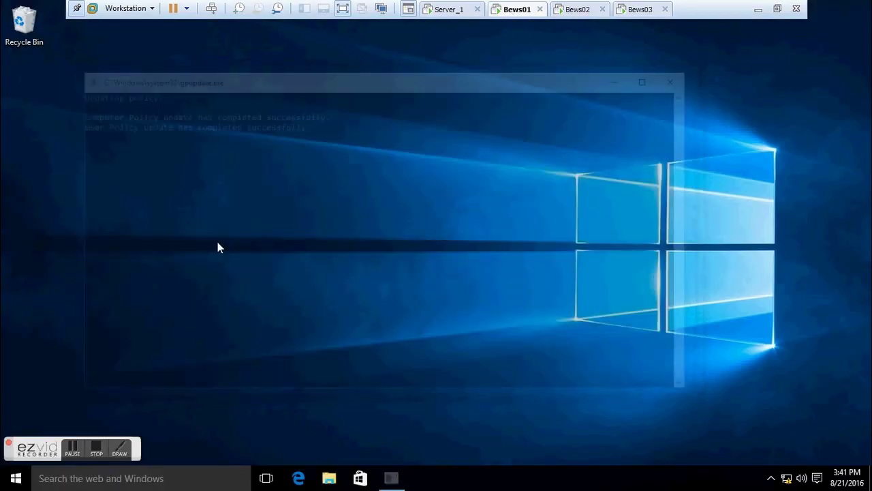
left_click(148, 479)
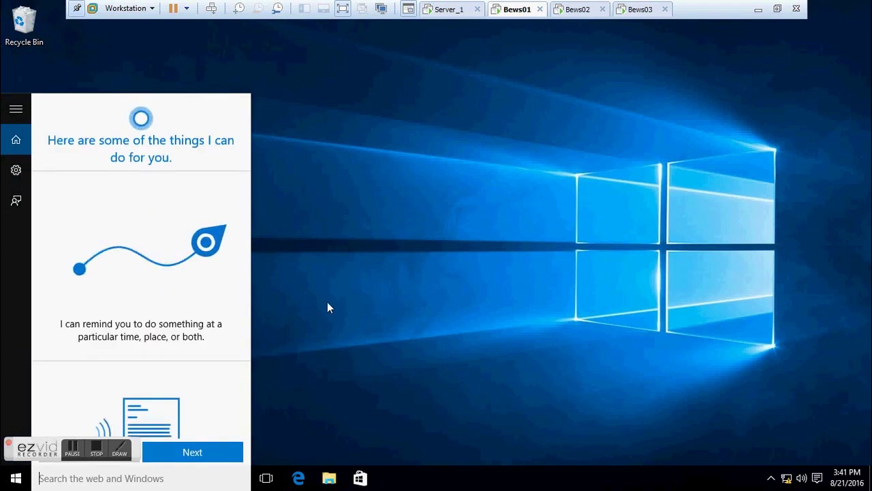
type("m")
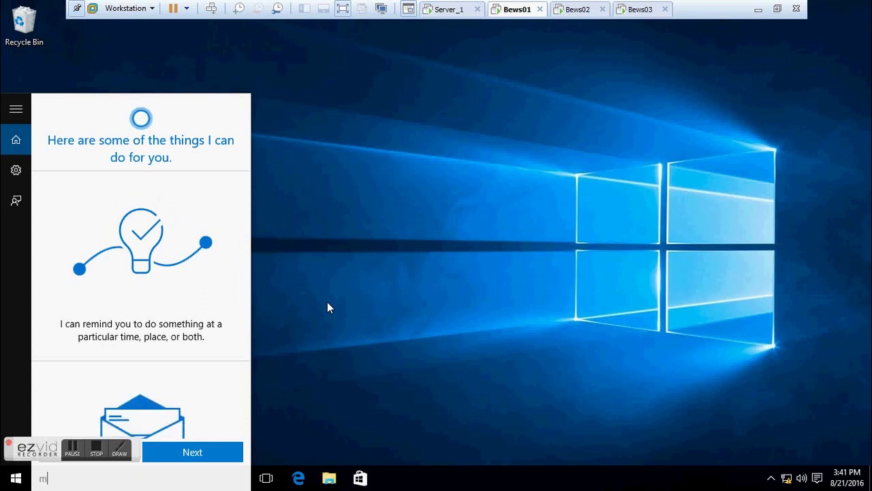
type("sra")
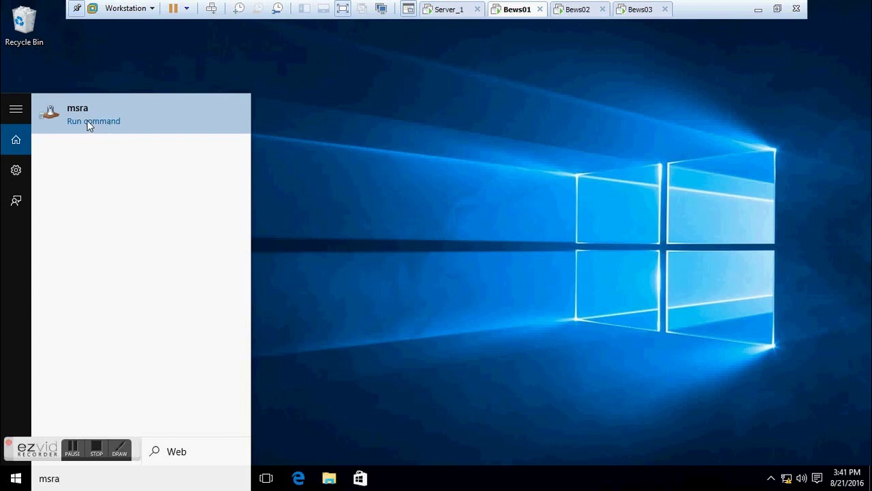
left_click(89, 125)
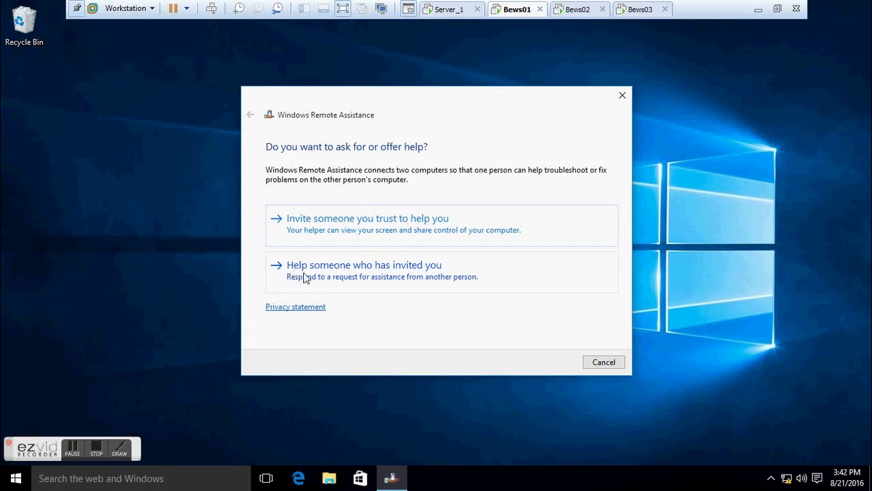
left_click(313, 276)
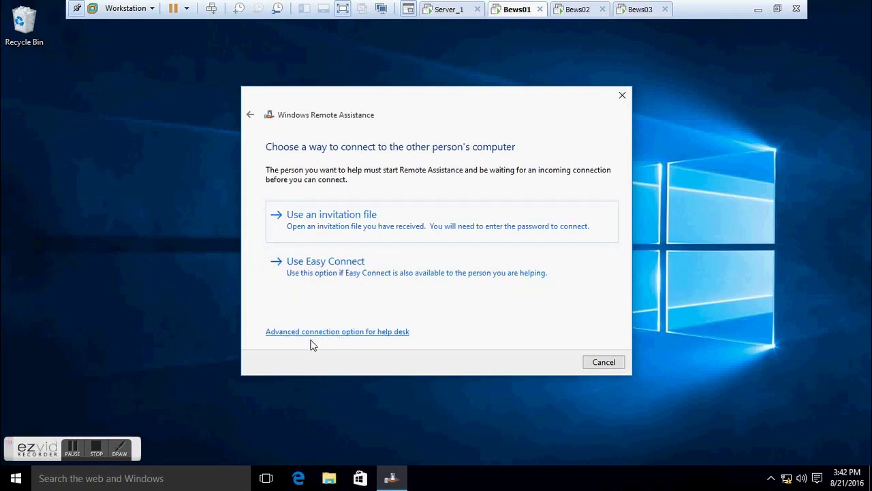
left_click(119, 449)
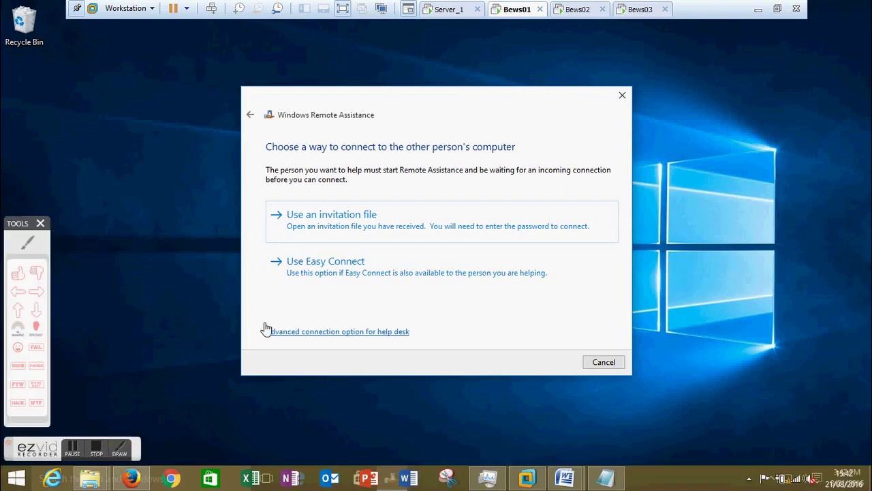
left_click(28, 244)
mouse_move(265, 319)
left_mouse_down()
mouse_move(423, 325)
mouse_move(255, 361)
mouse_move(266, 317)
left_mouse_up()
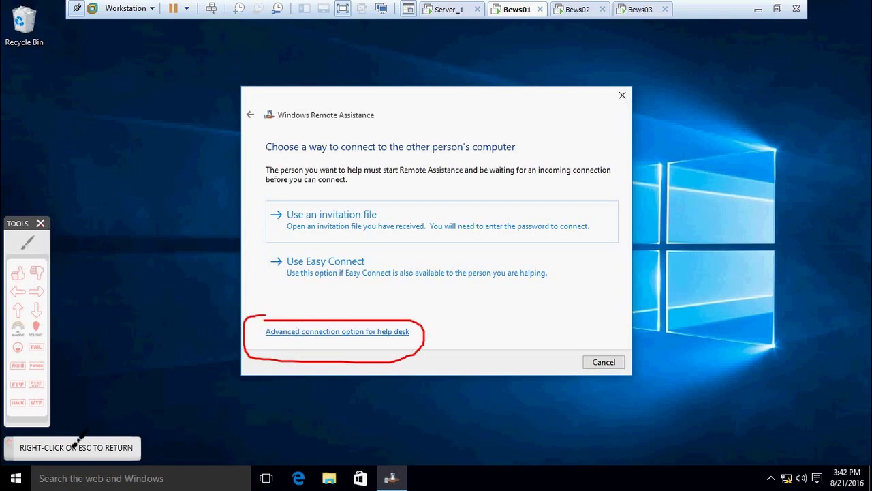
key("Escape")
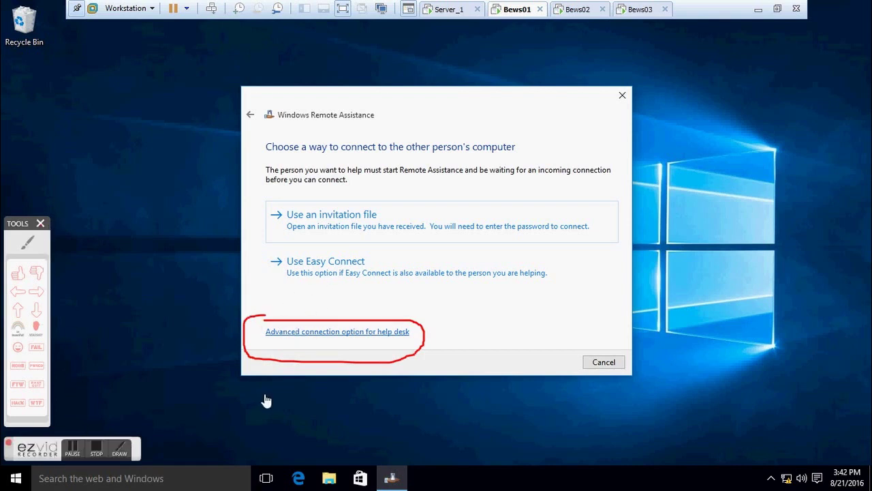
Step: Choose the advanced connection option for help desk in Windows Remote Assistance
left_click(362, 338)
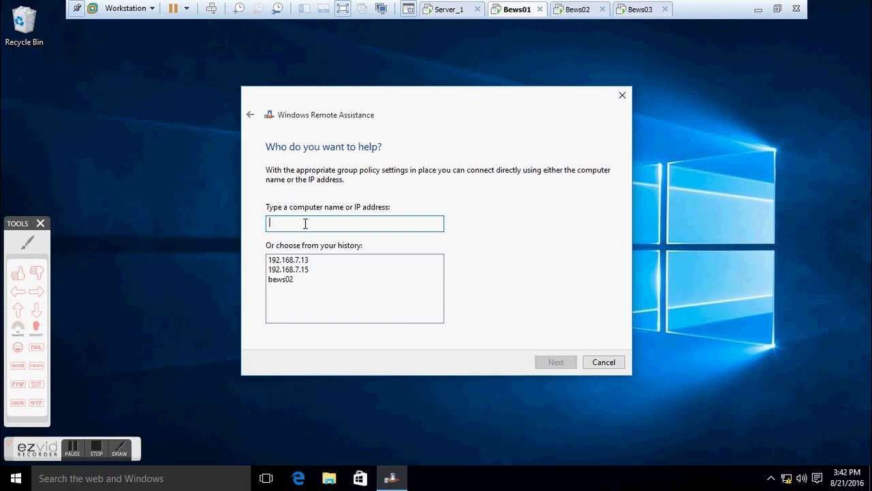
Step: Switch to the Bews02 virtual machine and look up its IP address with ipconfig in a command prompt
left_click(576, 9)
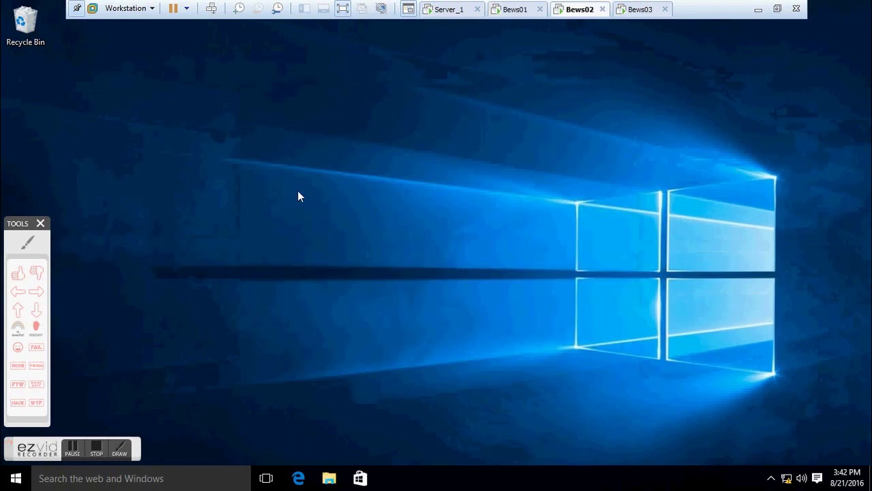
key("super+r")
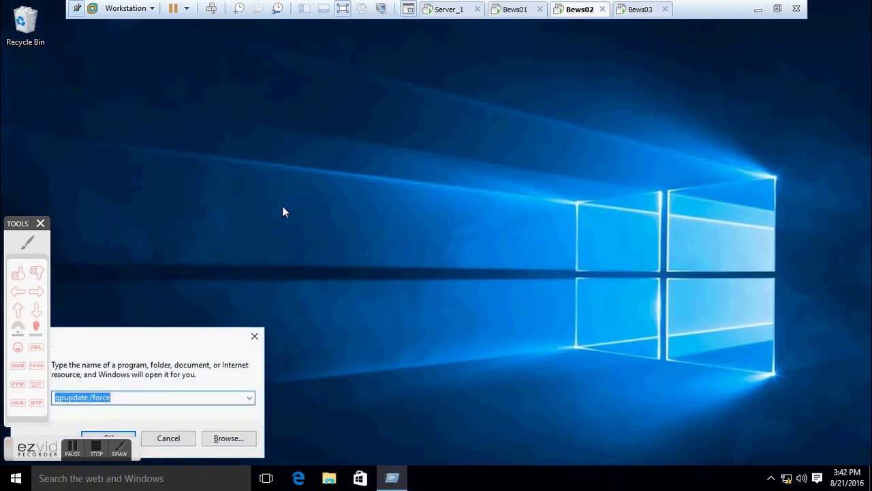
type("cmd")
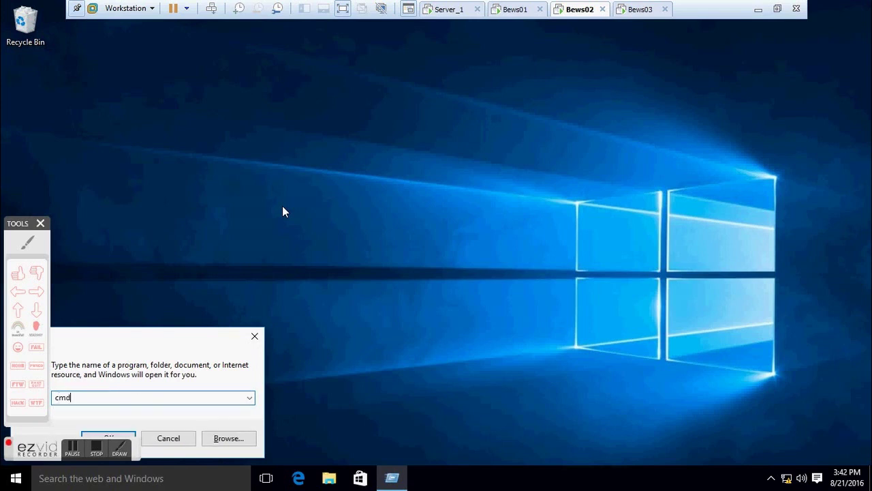
key("Return")
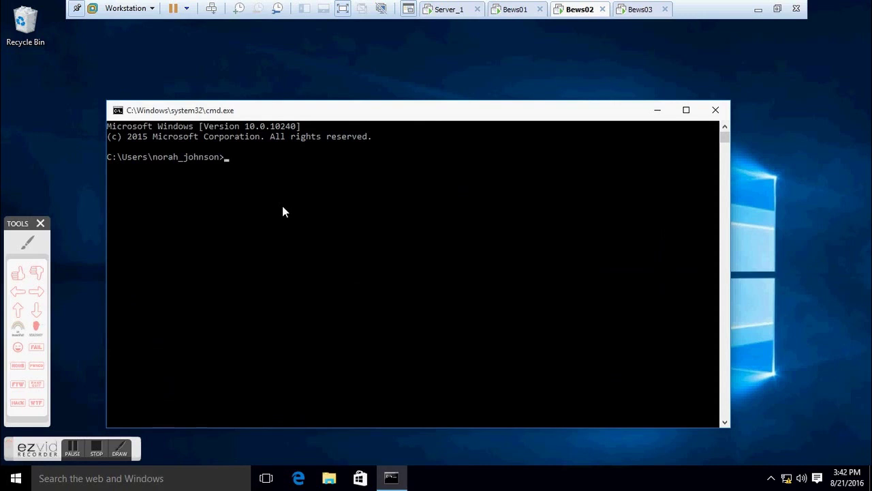
type("ipconfig")
key("Return")
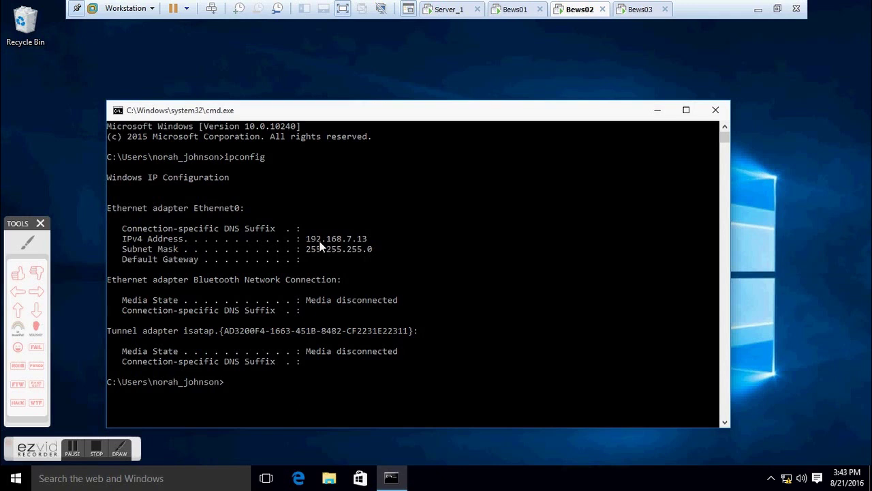
Step: Return to Bews01 and offer Remote Assistance to 192.168.7.13 from the connection history
left_click(505, 10)
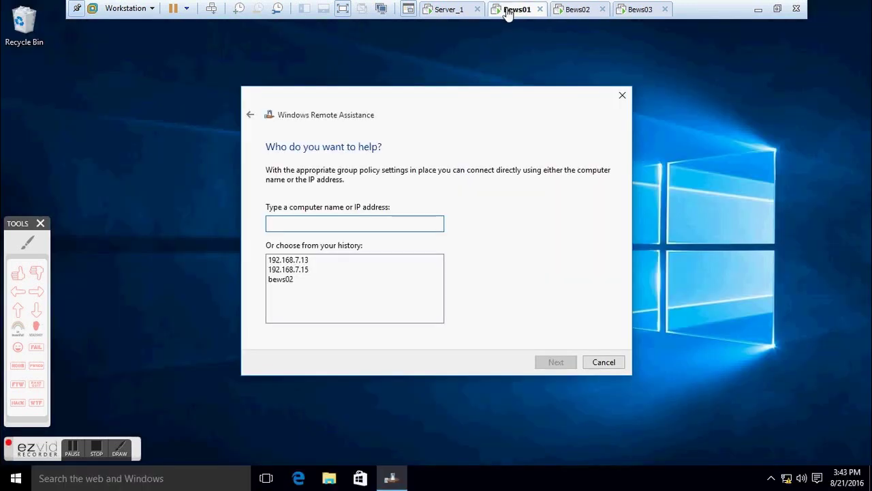
left_click(300, 260)
left_click(315, 225)
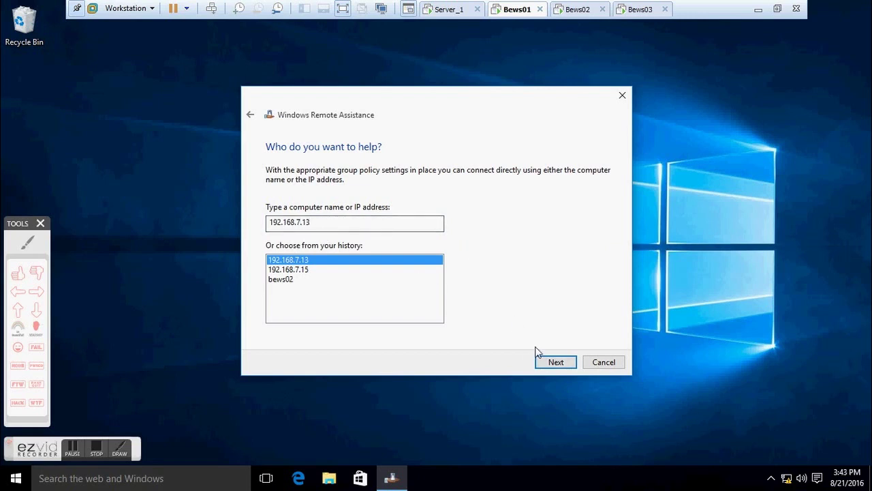
left_click(553, 363)
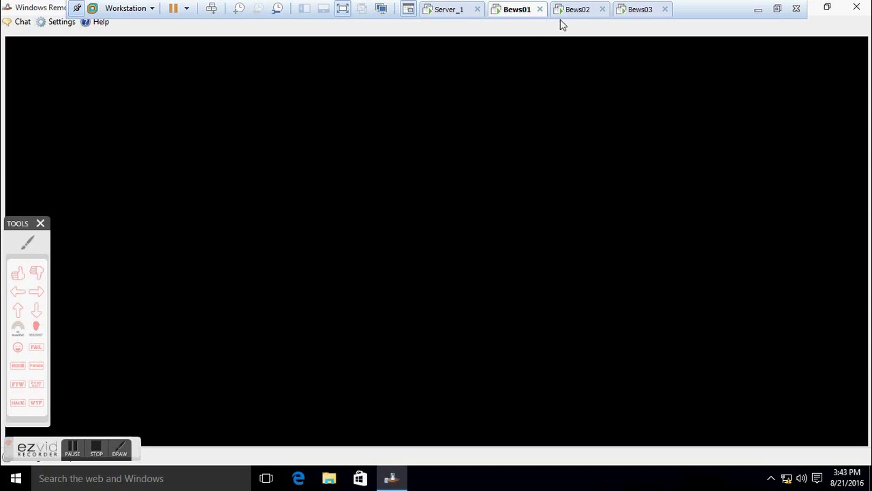
Step: Switch to Bews02, close the command prompt and allow the helper to connect to the computer
left_click(572, 10)
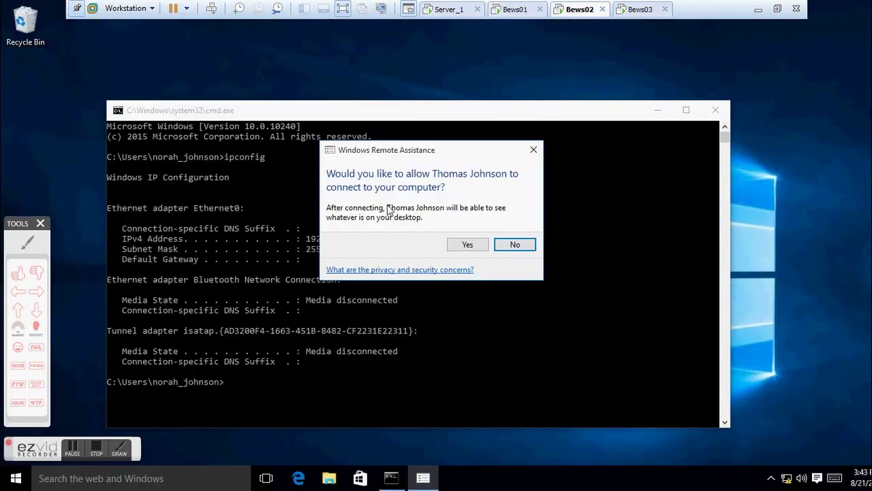
left_click(684, 124)
left_click(715, 110)
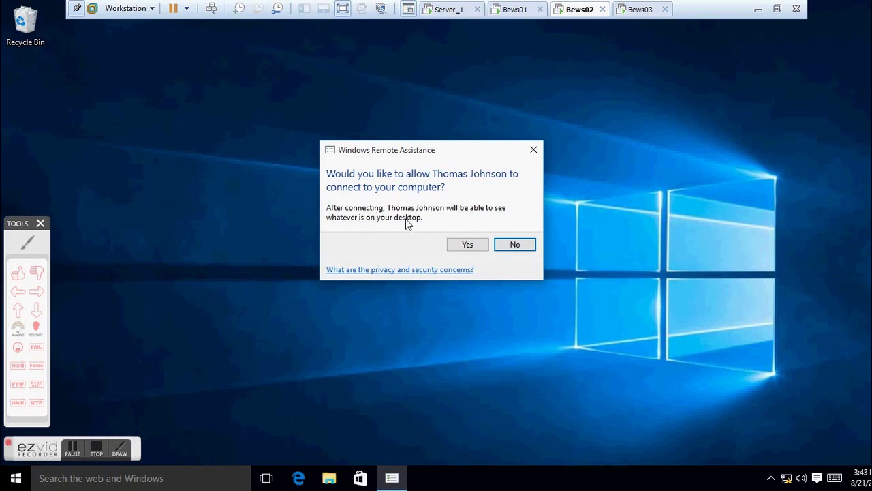
left_click(454, 247)
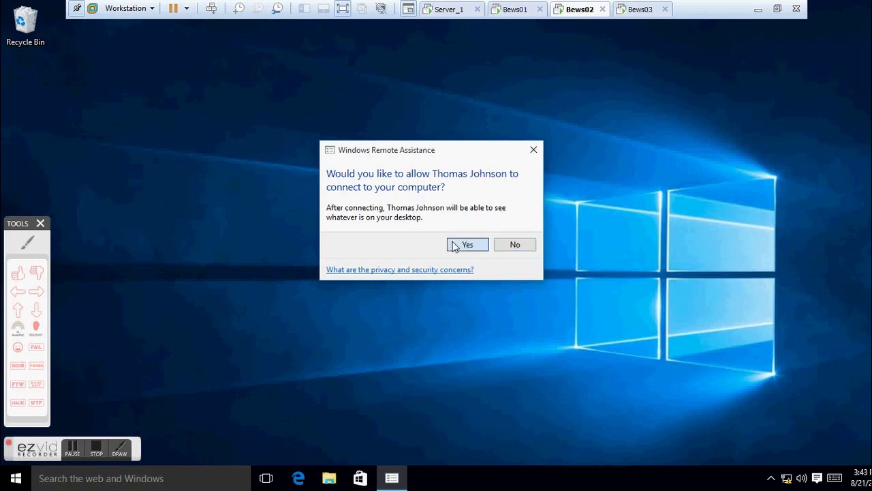
Step: Request control of the remote desktop from Bews01 and approve the shared control on Bews02
left_click(512, 12)
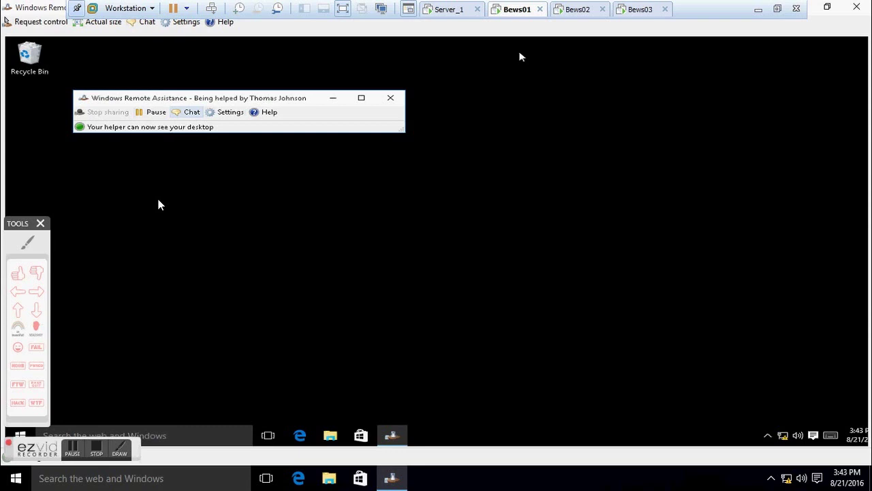
left_click(29, 23)
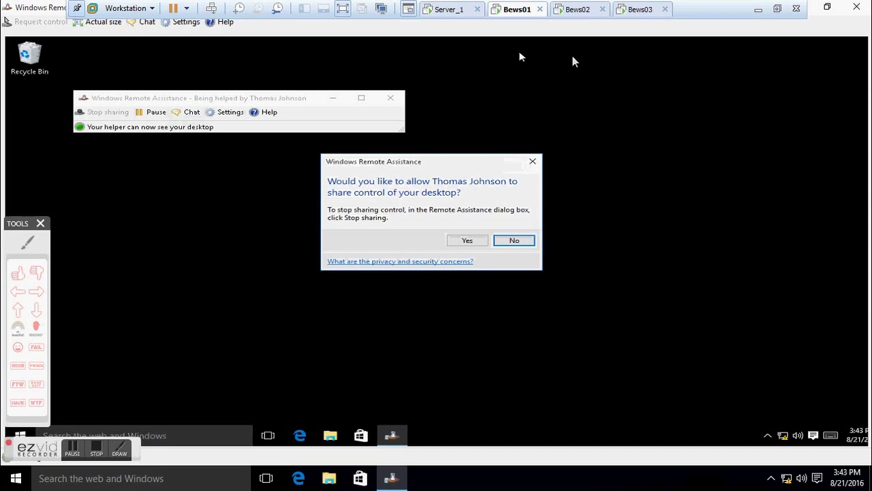
left_click(573, 12)
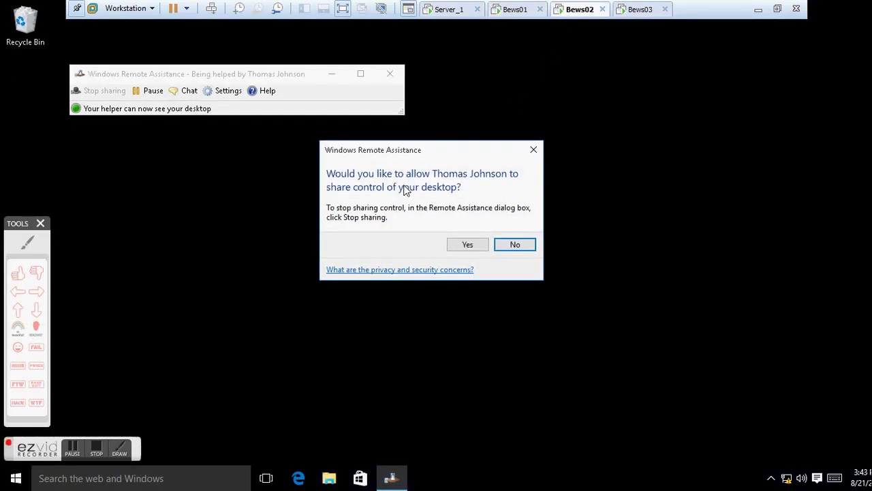
left_click(461, 244)
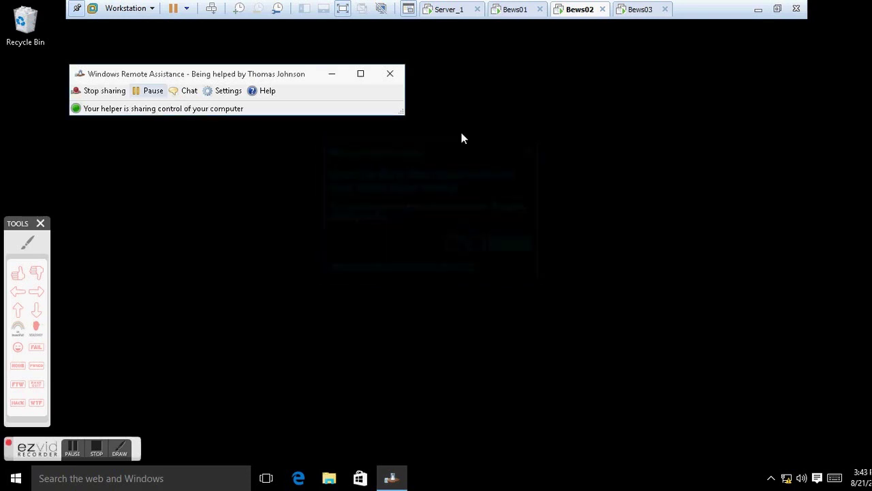
Step: Return to Bews01 and test the shared control by opening and closing the remote computer's Start menu
left_click(505, 8)
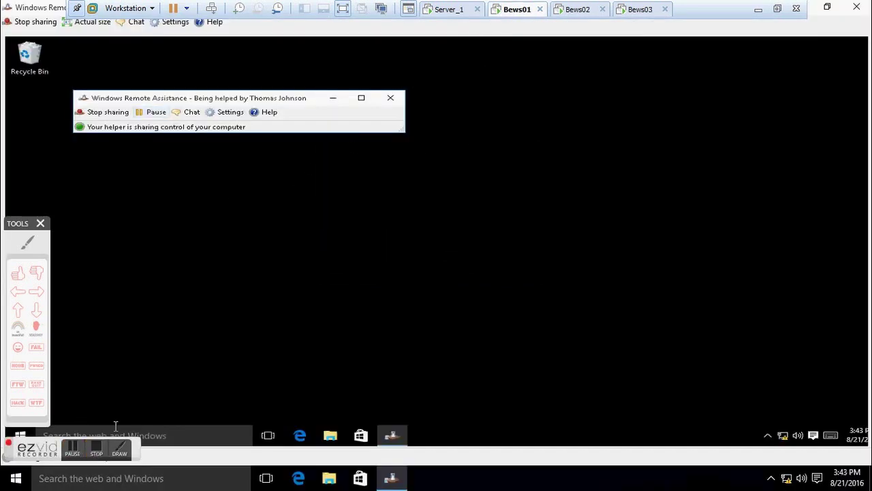
left_click_drag(52, 445, 485, 383)
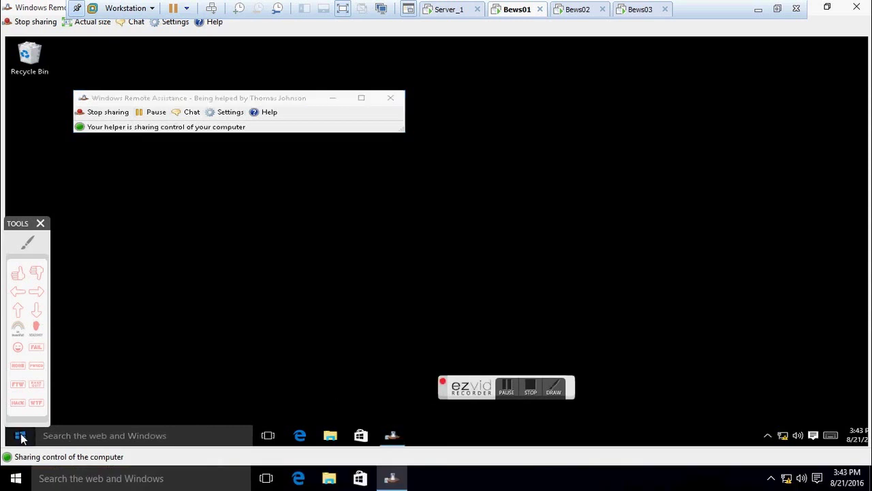
left_click(21, 436)
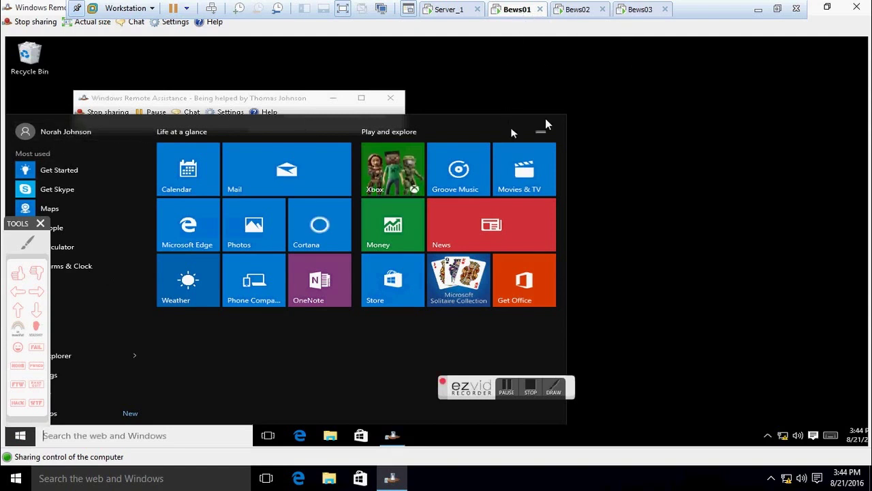
left_click(577, 115)
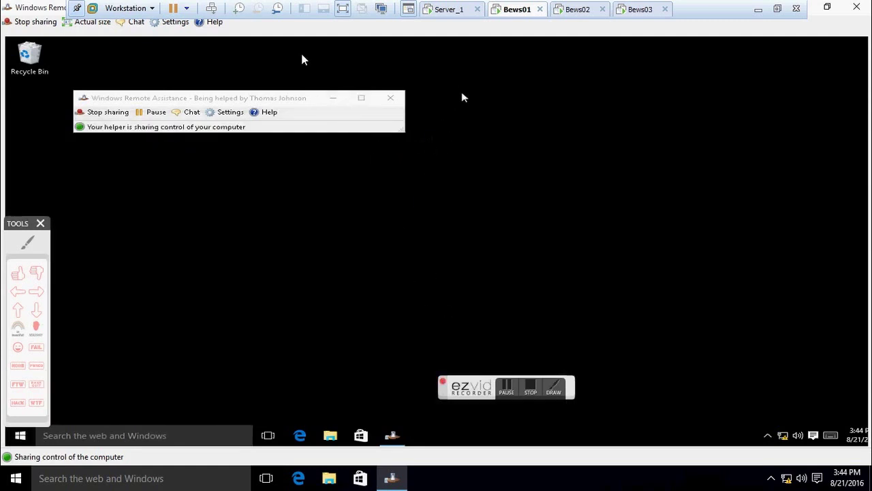
Step: Stop sharing control of the remote computer and close the Remote Assistance session on Bews01
left_click(36, 22)
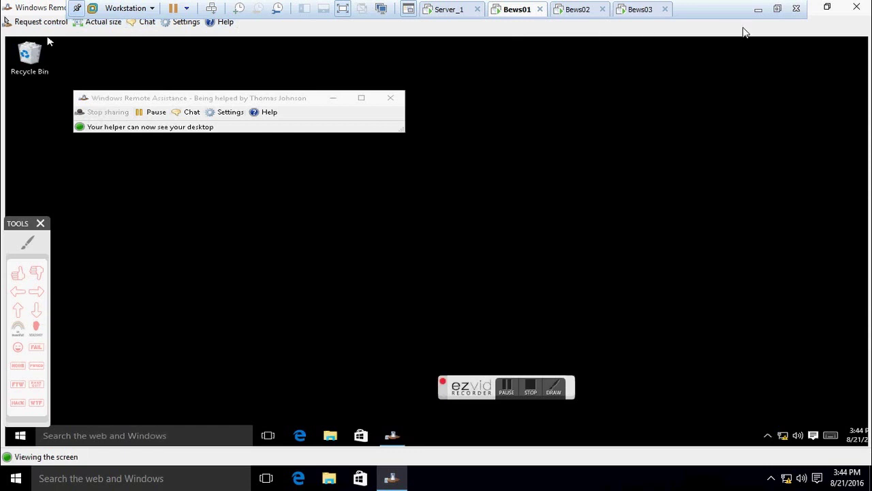
left_click(857, 8)
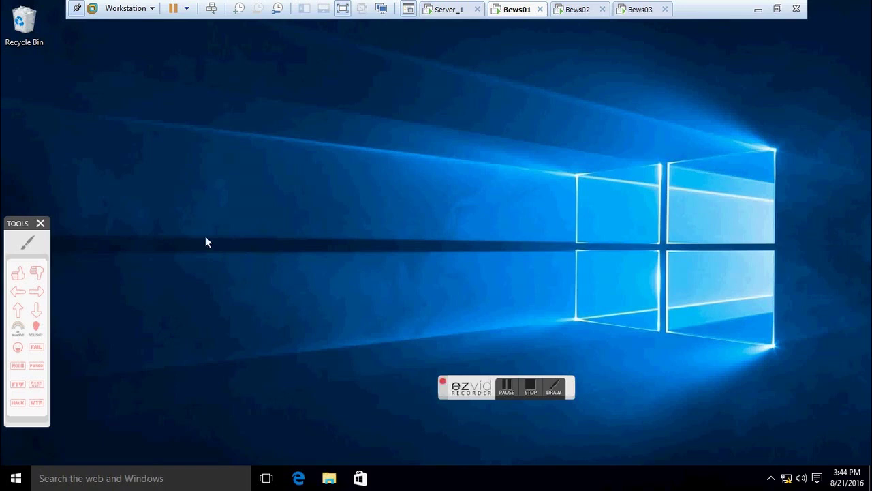
Step: Start a new shortcut on the Bews01 desktop and enter %windir%\System32 as the beginning of its location
right_click(270, 193)
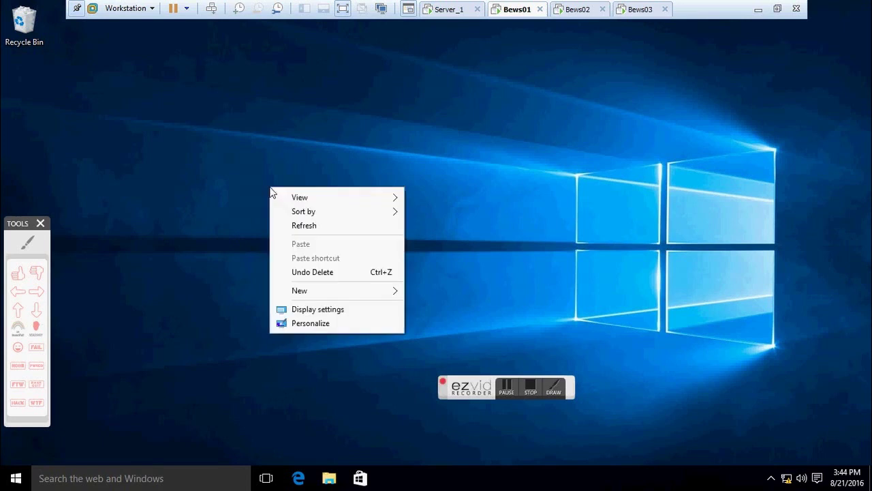
mouse_move(313, 294)
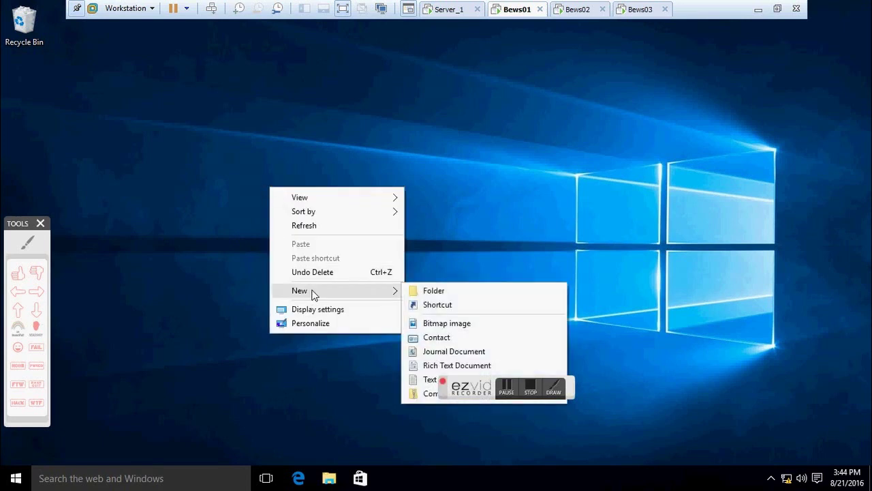
left_click(449, 307)
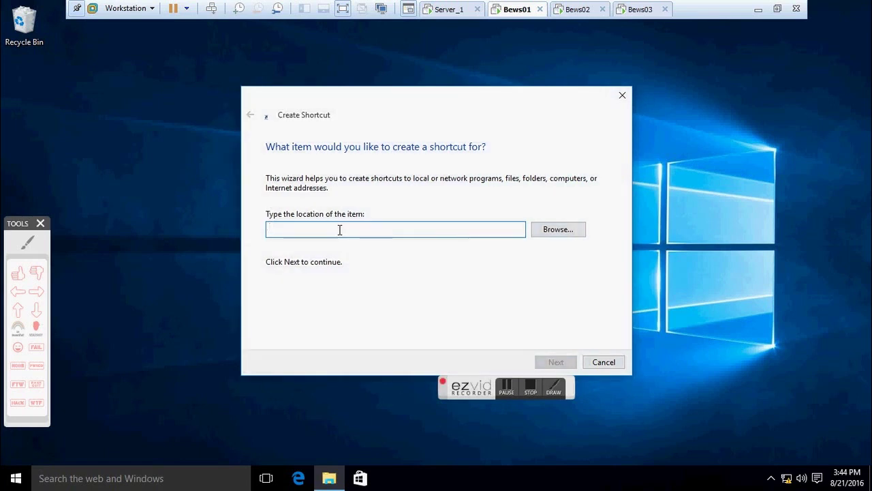
type("%Win")
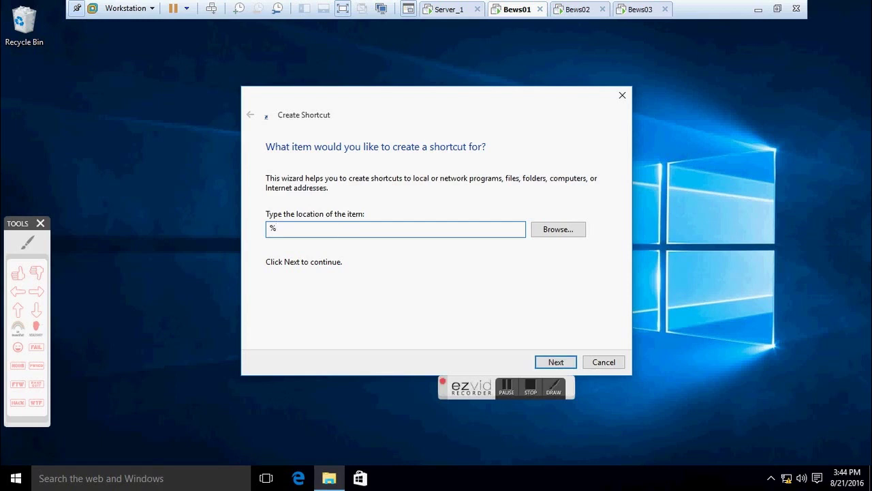
key("BackSpace")
key("BackSpace")
key("BackSpace")
type("windir%\\sys")
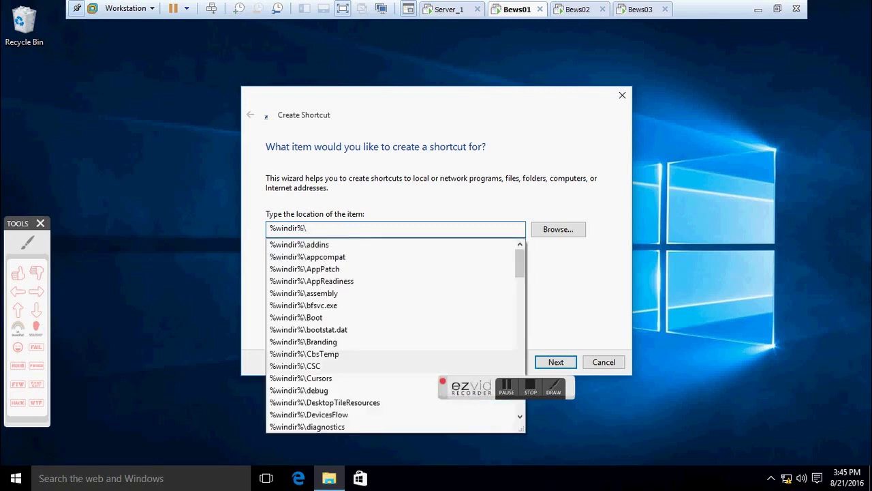
left_click(333, 269)
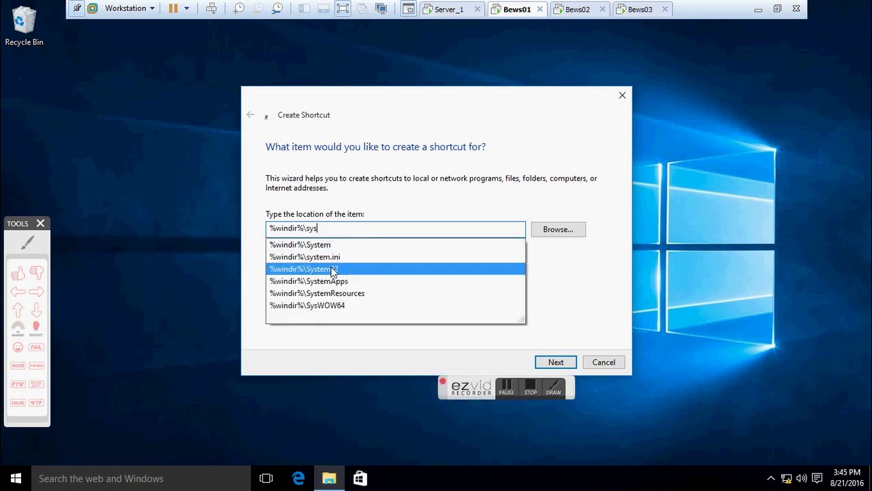
left_click(351, 230)
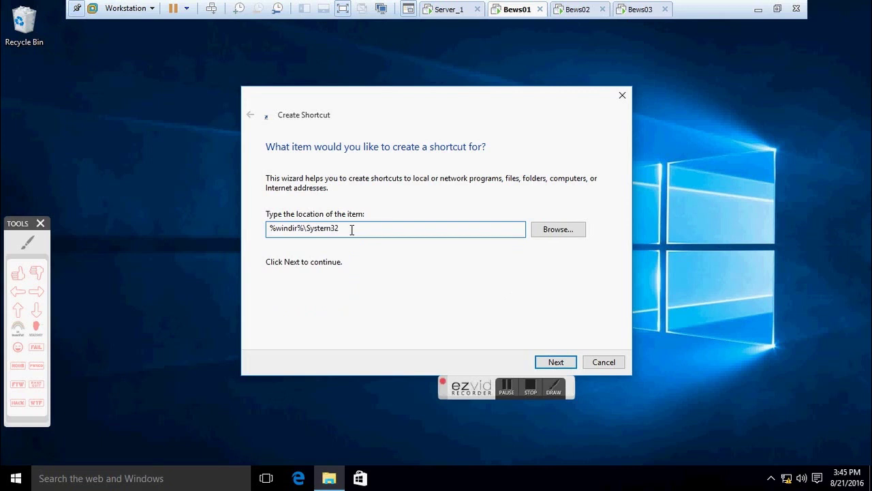
Step: Complete the shortcut's location as %windir%\System32\msra.exe /offerra and continue to the naming page
type("\\")
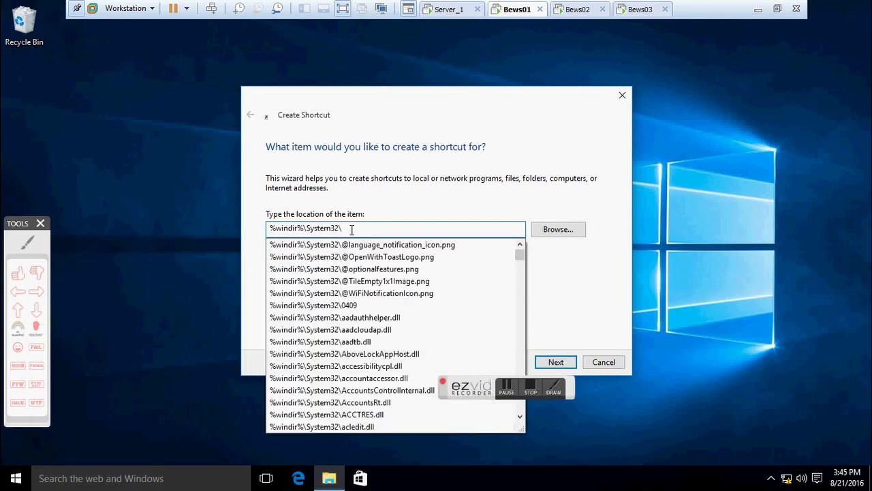
type("msra.ex")
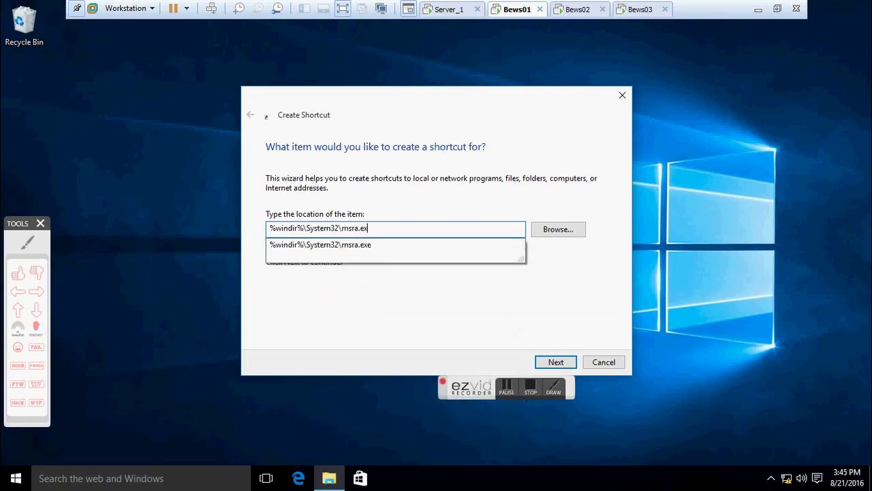
type("e /offerra")
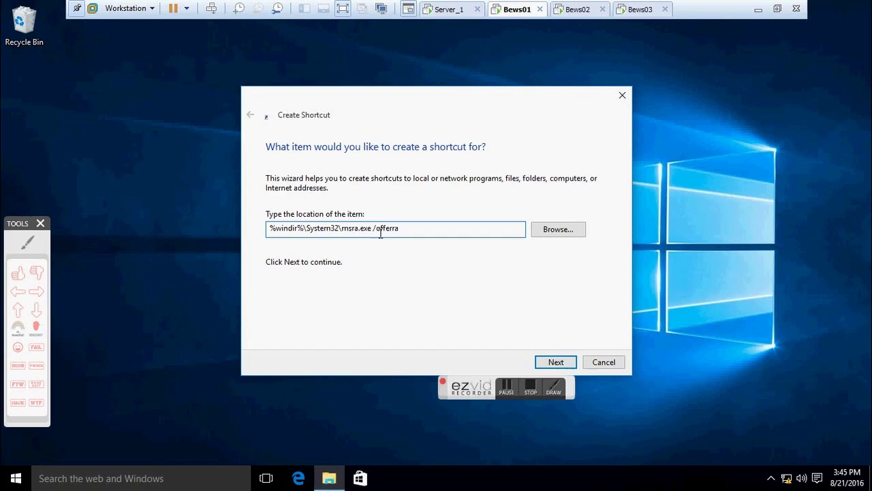
left_click_drag(373, 229, 402, 229)
left_click(402, 228)
left_click(556, 361)
Step: Name the shortcut Offer_RA, finish creating it and launch it from the desktop
double_click(311, 192)
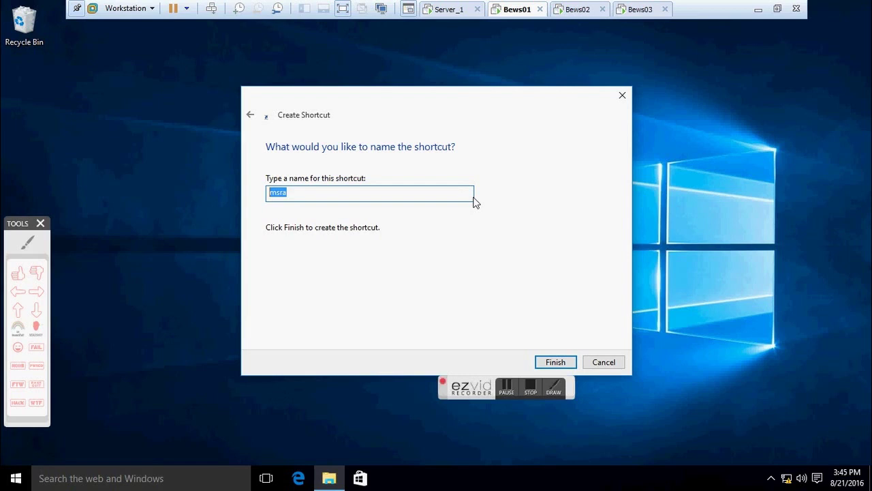
type("Offer_RA")
left_click(555, 361)
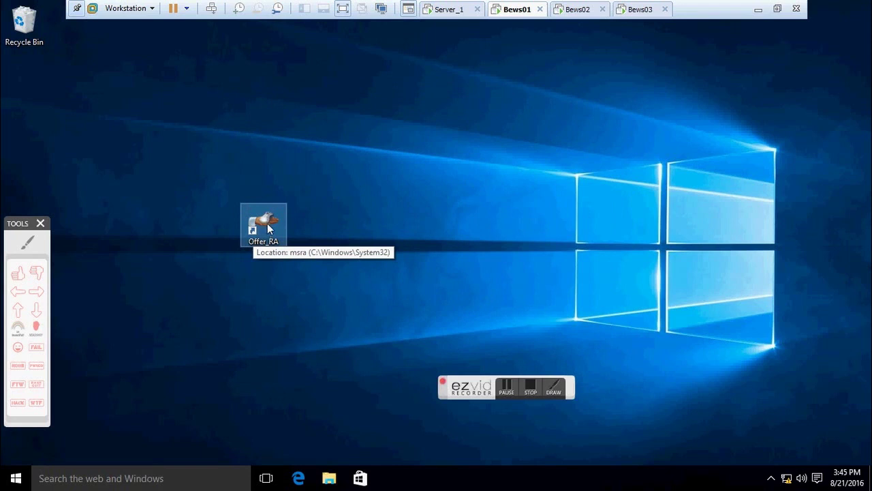
double_click(269, 229)
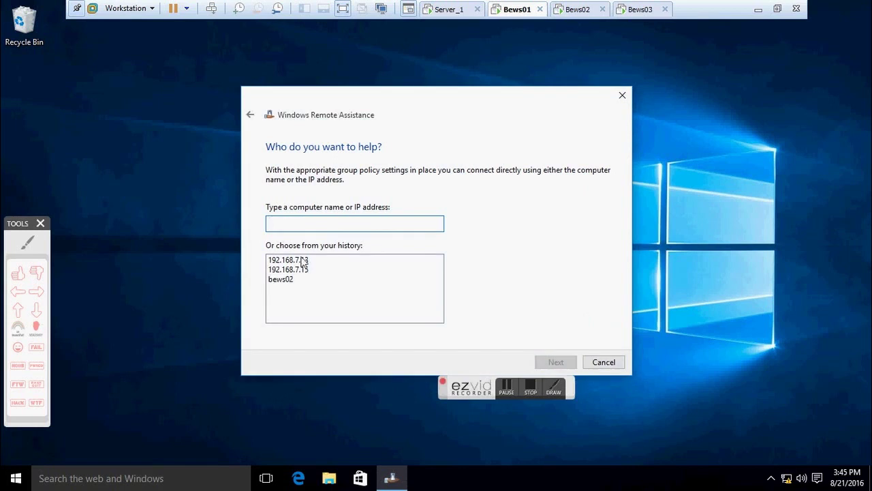